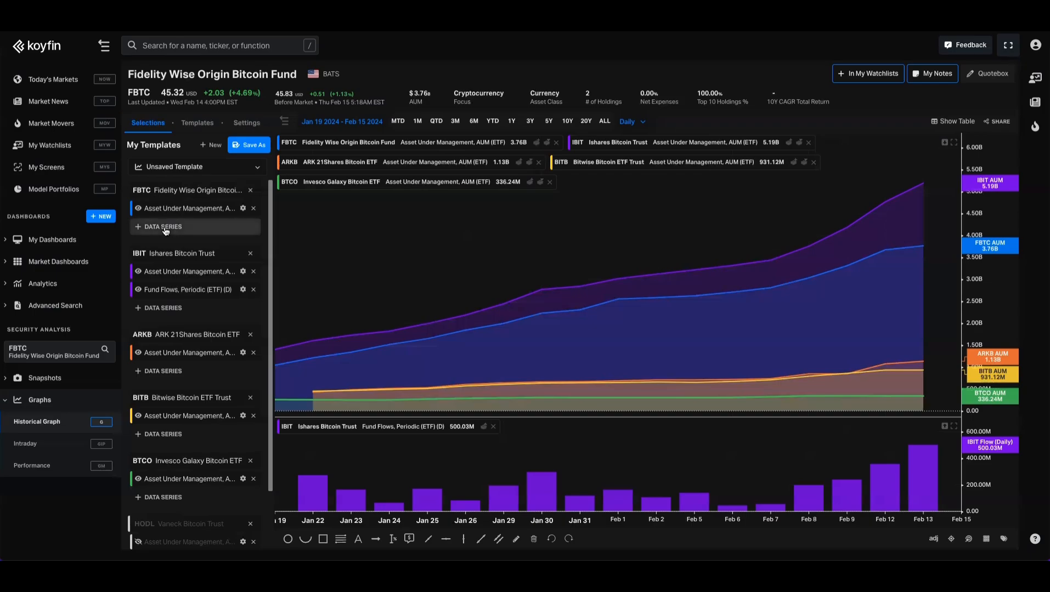
- Browse the asset-specific ETF and market data series available for the FBTC graph
left_click(165, 229)
left_click(187, 333)
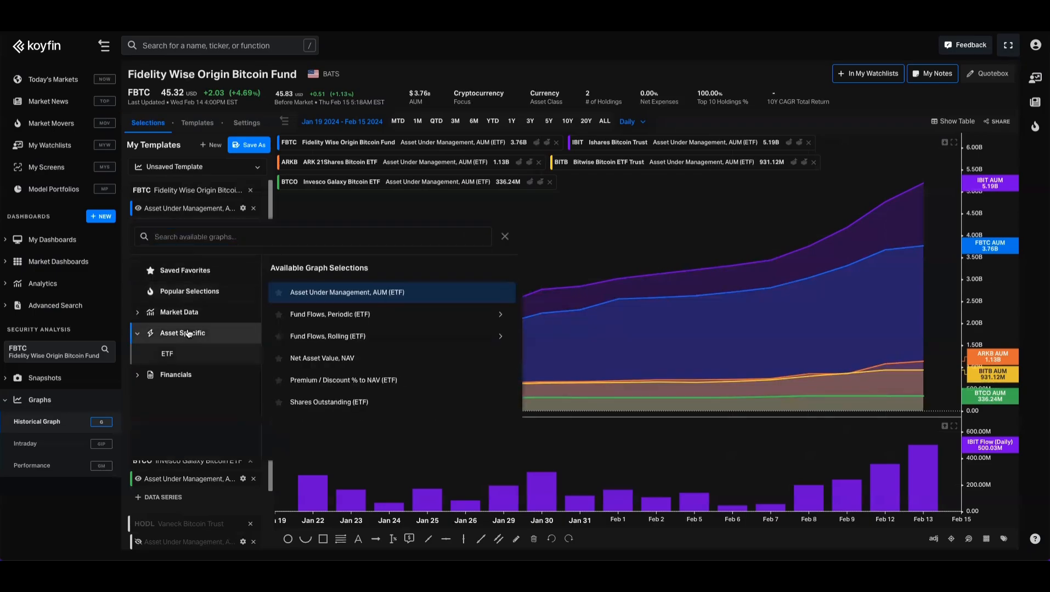
left_click(182, 361)
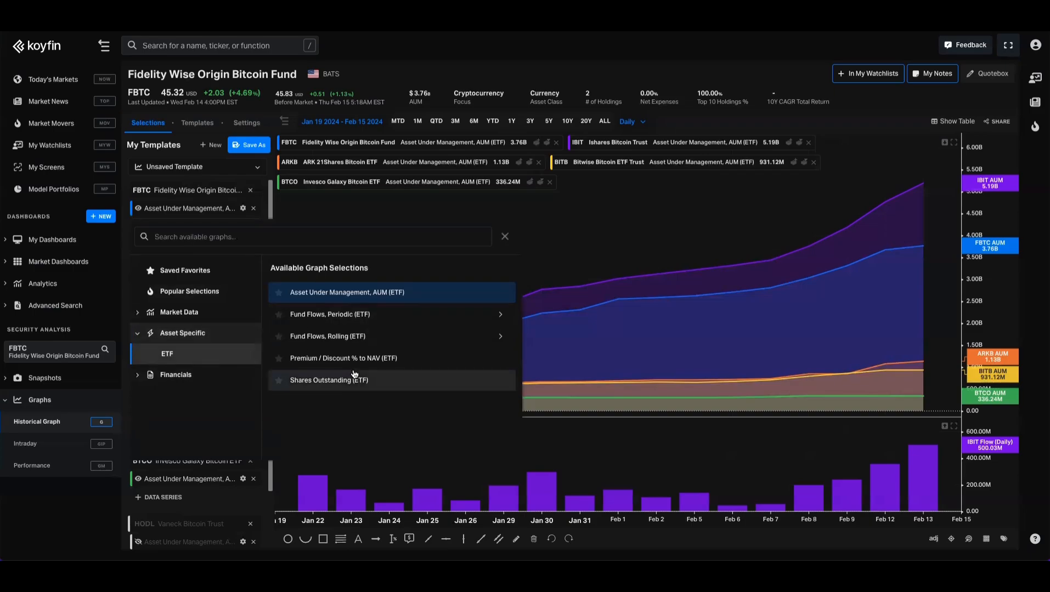
left_click(180, 312)
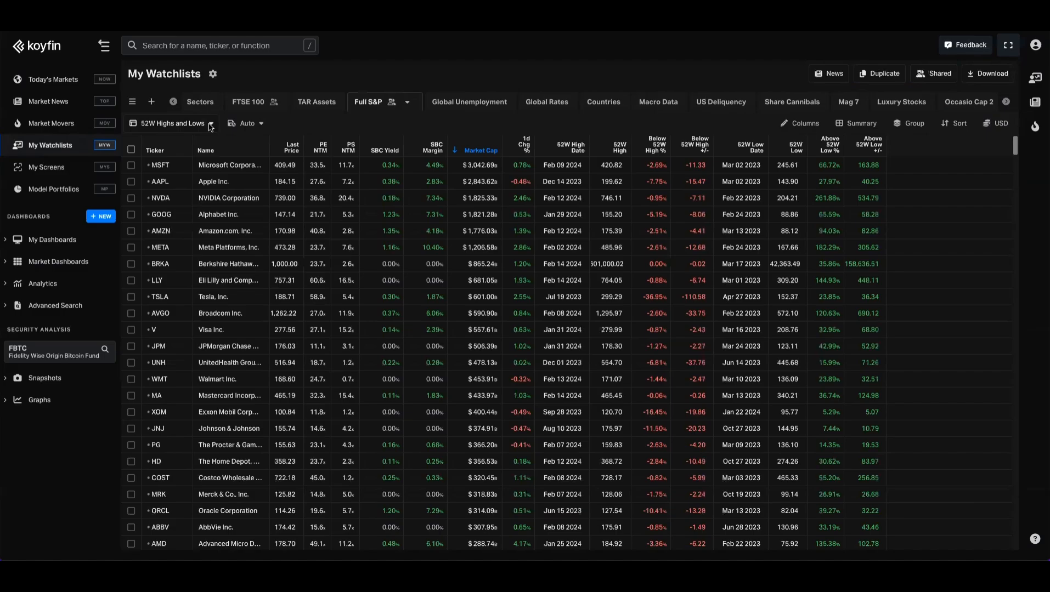
- Create a new blank watchlist named Bitcoin Funds
left_click(151, 102)
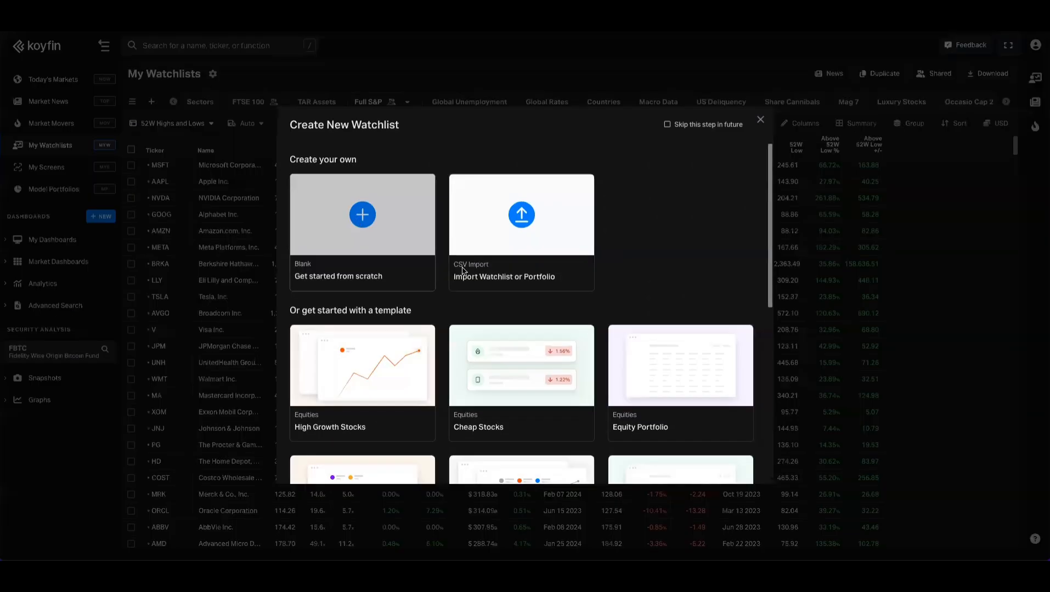
left_click(464, 271)
type("Bit")
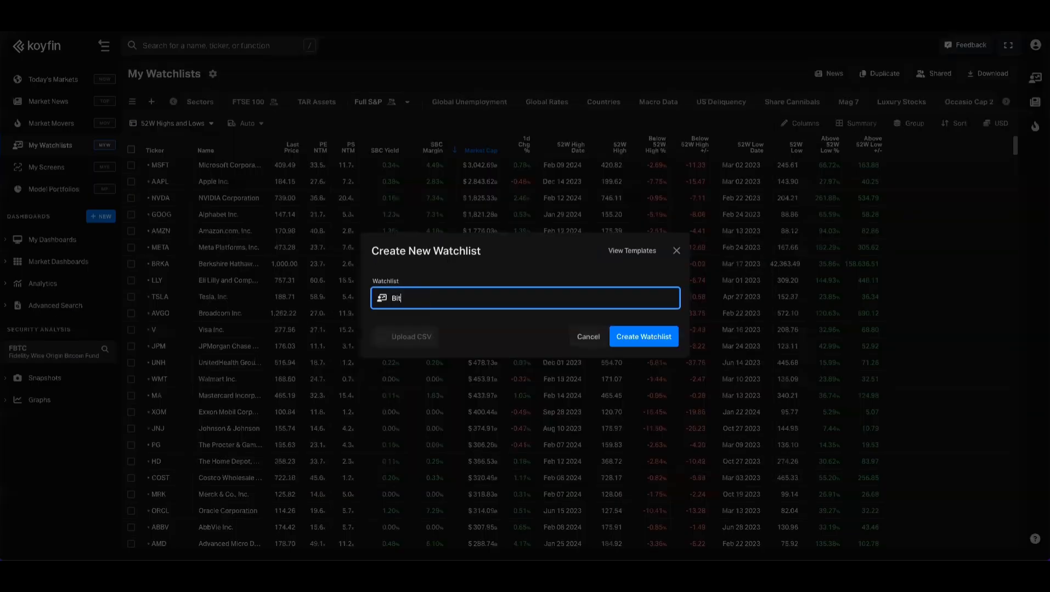
type("coin Funds")
left_click(639, 337)
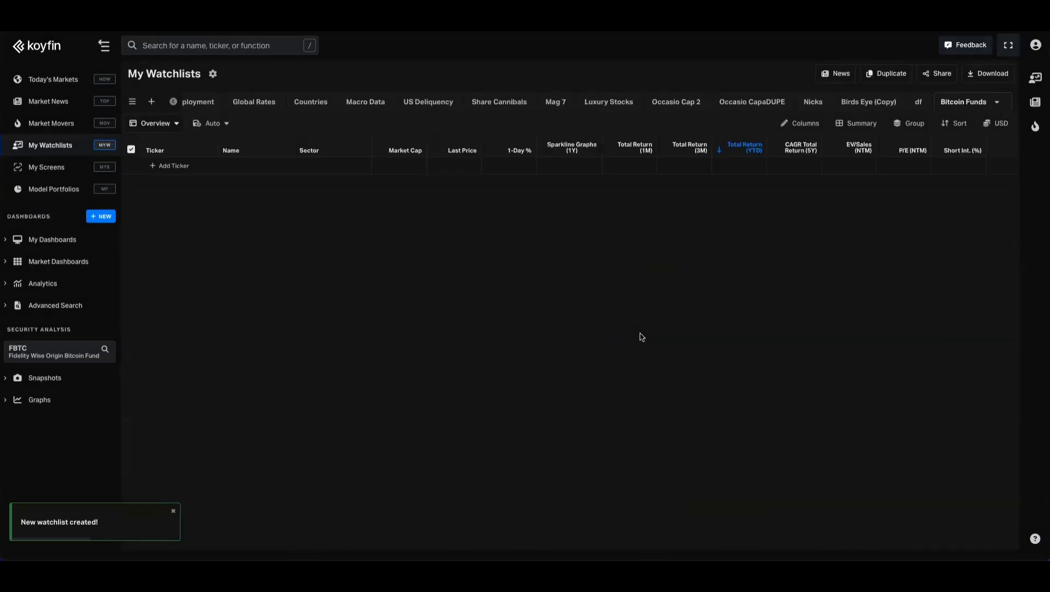
- Import the pasted tickers GBTC, IBIT, FBTC, ARKB, BITB, BTCO, HODL, BRRR, EZBC, BTCW and DEFI into the Bitcoin Funds watchlist
left_click(174, 166)
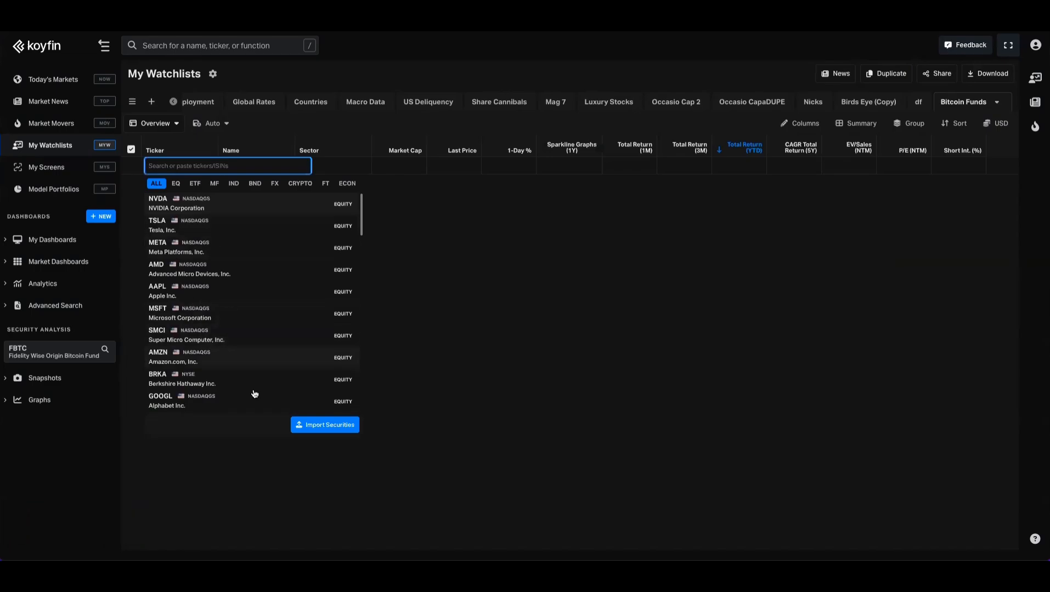
left_click(325, 425)
left_click(429, 251)
type("GBTC IBIT FBTC ARKB BITB BTCO HODL BRRR EZBC BTCW DEFI")
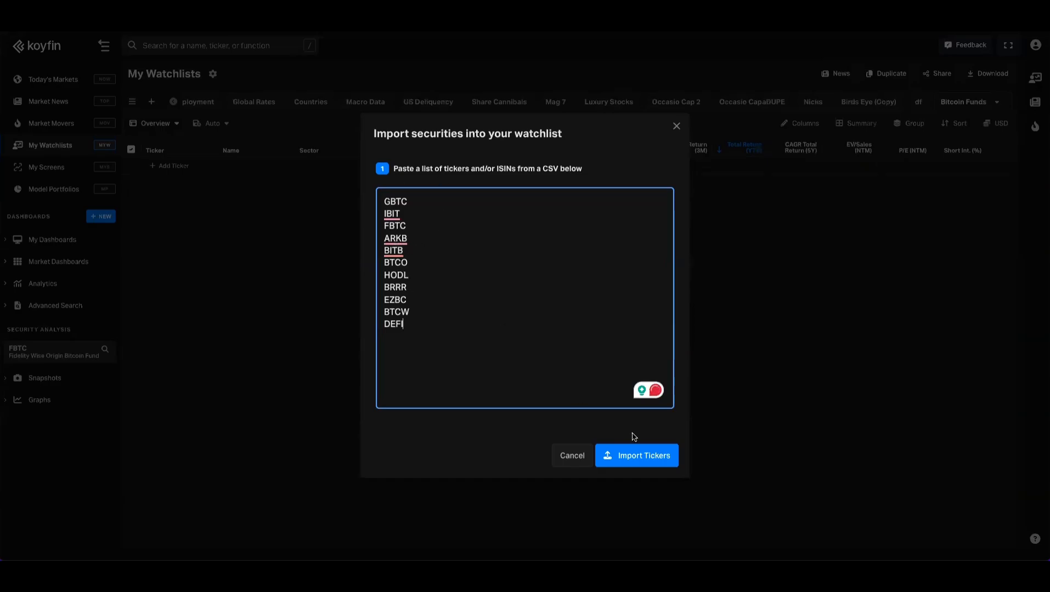
left_click(632, 455)
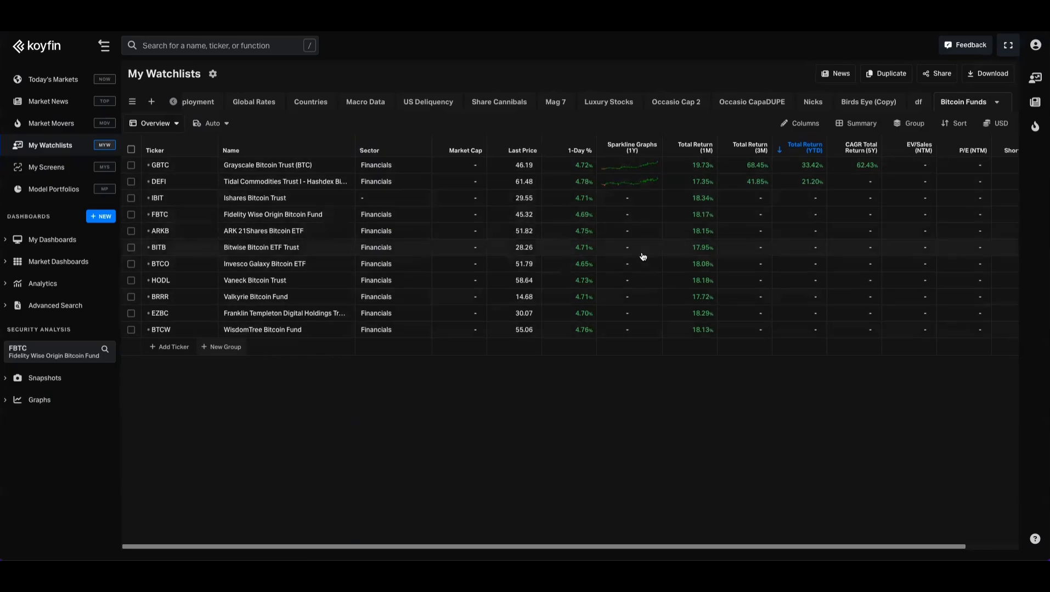
- Reduce the watchlist columns to Ticker, Name, Last Price, Total Return (1M) and Total Return (YTD)
left_click(792, 124)
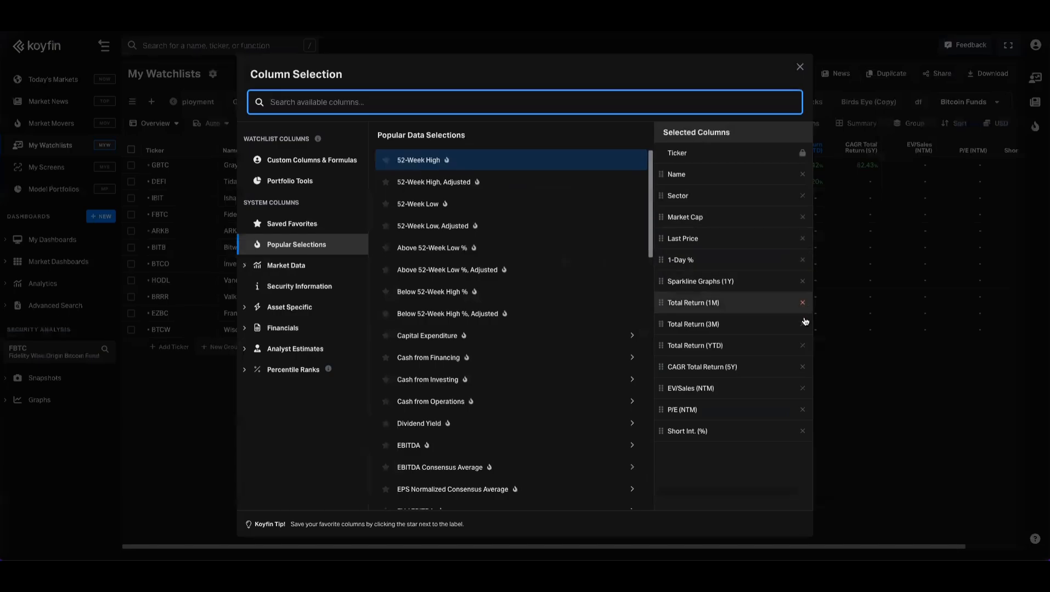
left_click(802, 367)
left_click(802, 367)
left_click(803, 367)
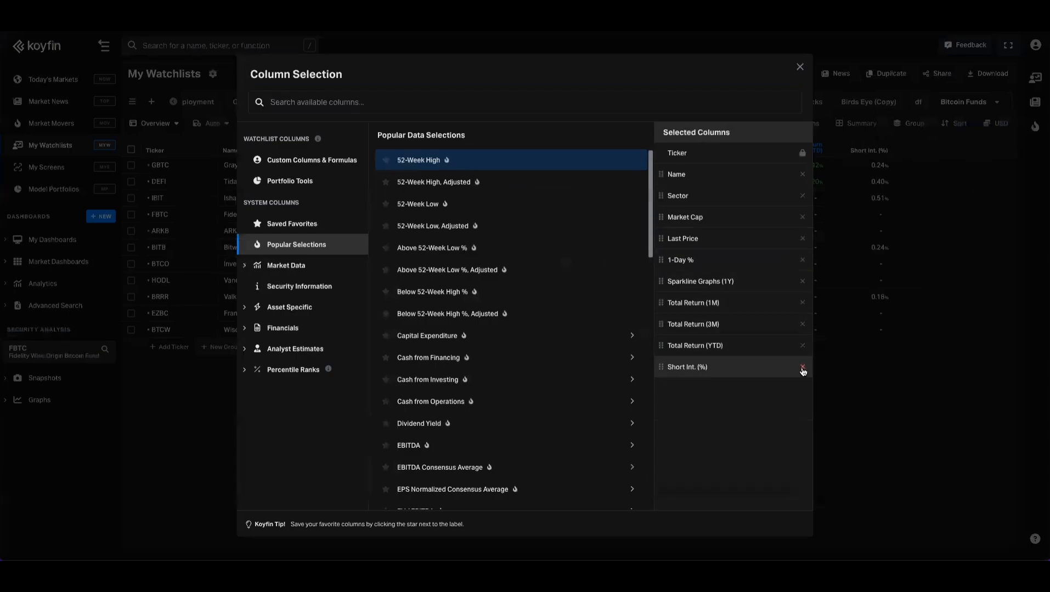
left_click(803, 367)
- Find the column for "aum" and add Asset Under Management, AUM (ETF) to the watchlist
left_click(376, 102)
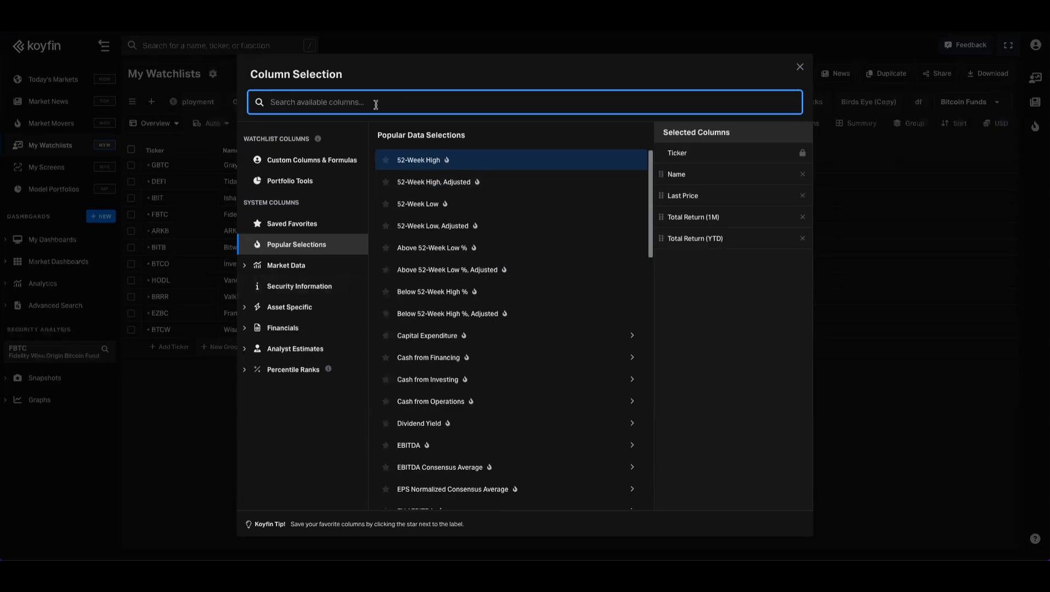
type("aum")
left_click(444, 168)
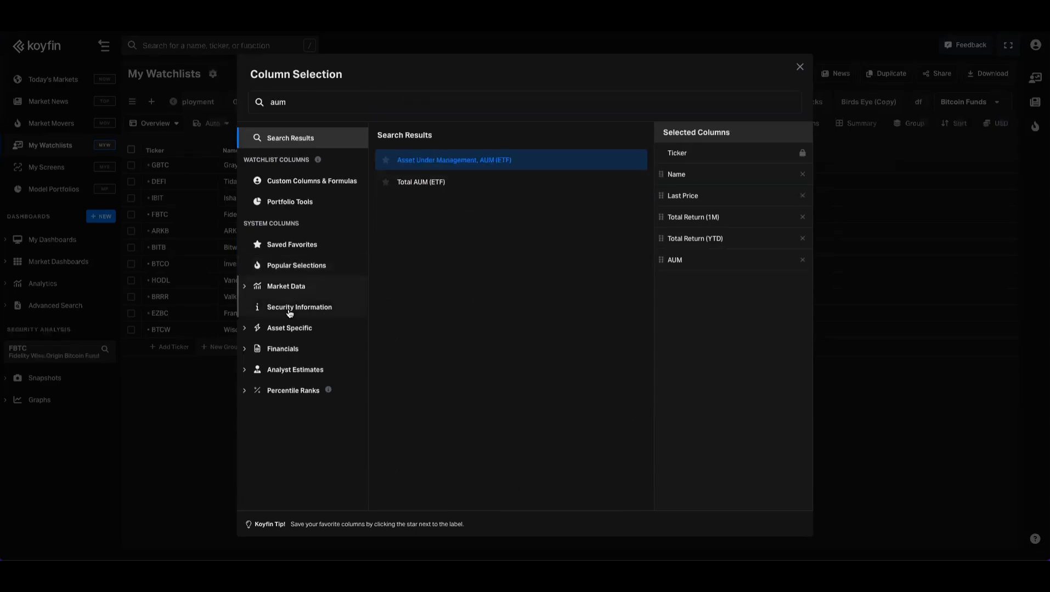
- Browse the asset-specific ETF columns available for the watchlist, such as fund flows and expenses
left_click(289, 328)
left_click(281, 349)
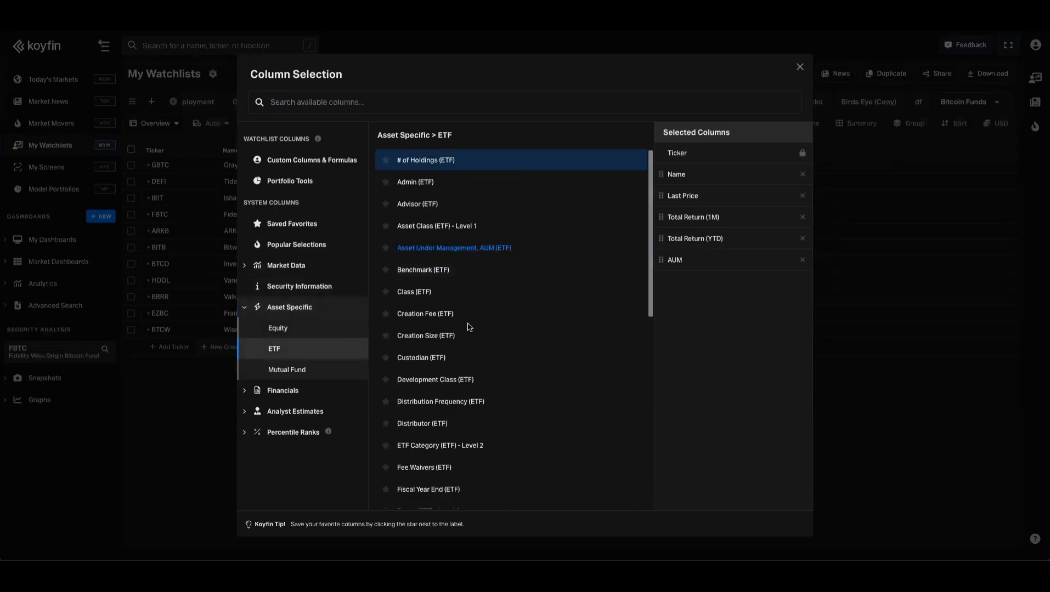
scroll(470, 324, "down", 3)
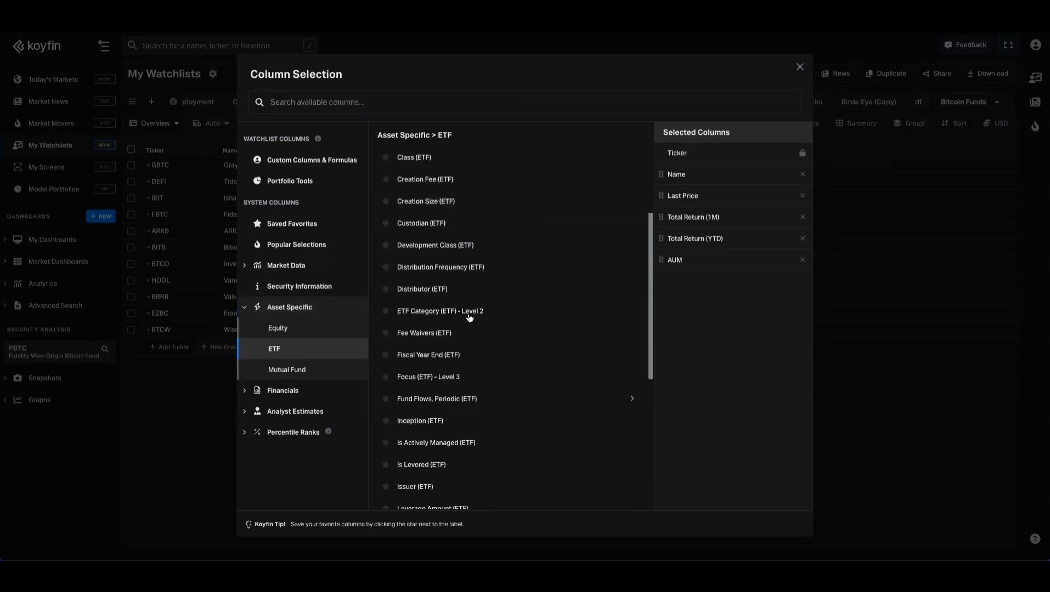
scroll(470, 318, "down", 3)
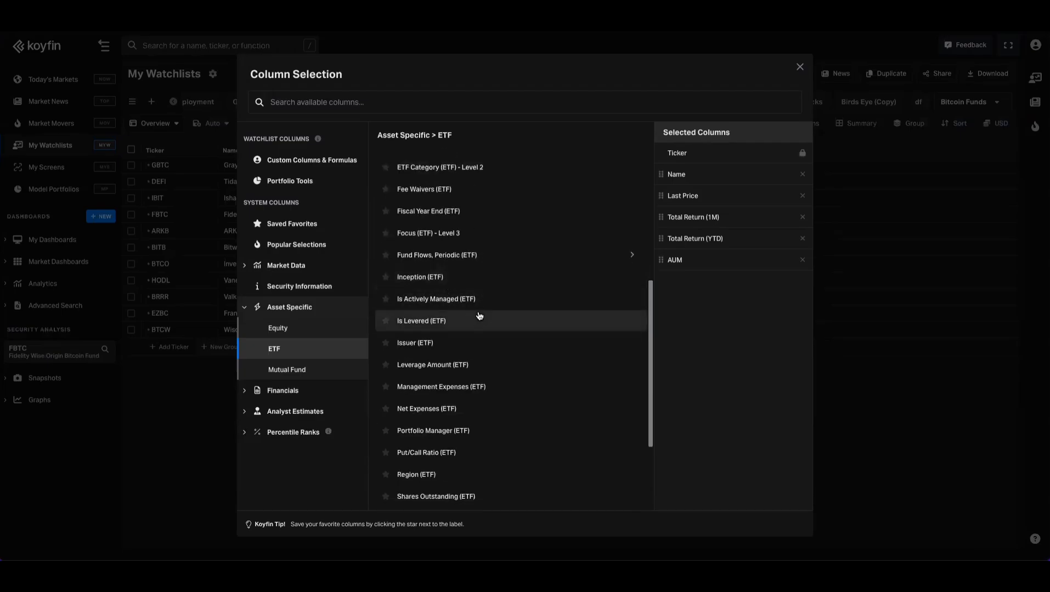
scroll(475, 334, "down", 3)
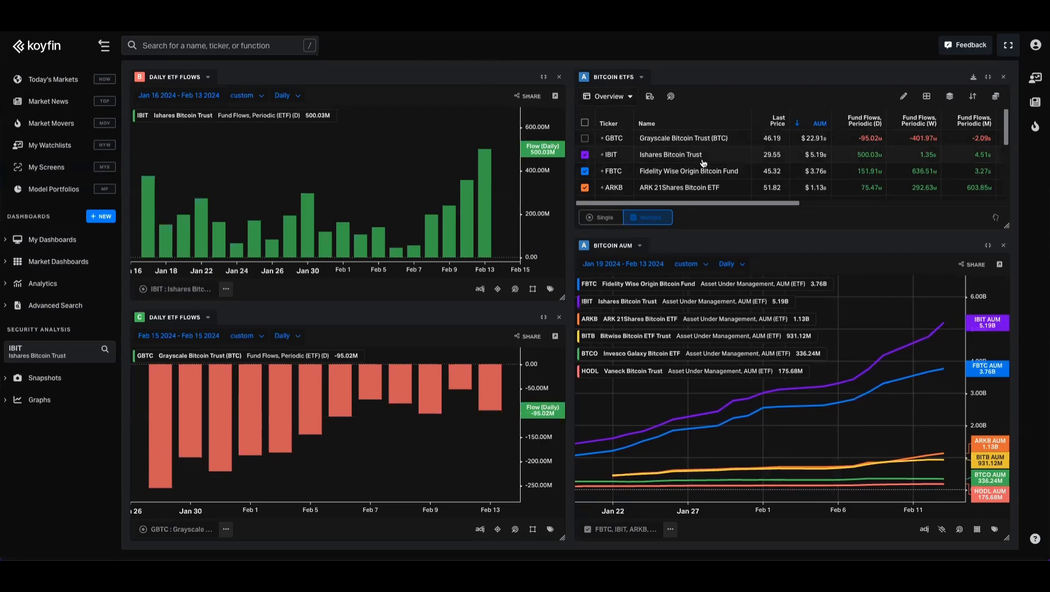
- Review the fund table and the Bitcoin AUM graph on the existing Bitcoin ETFs dashboard
scroll(701, 164, "down", 5)
scroll(702, 162, "up", 5)
mouse_move(939, 324)
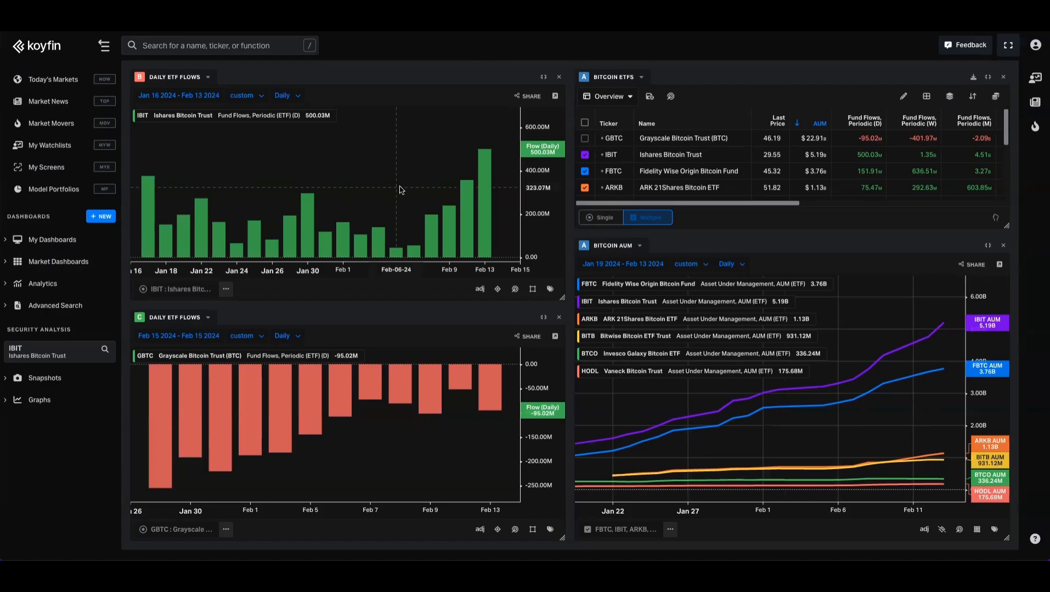
- Create a new dashboard from the Blank Dashboard layout, keeping the suggested name
left_click(66, 240)
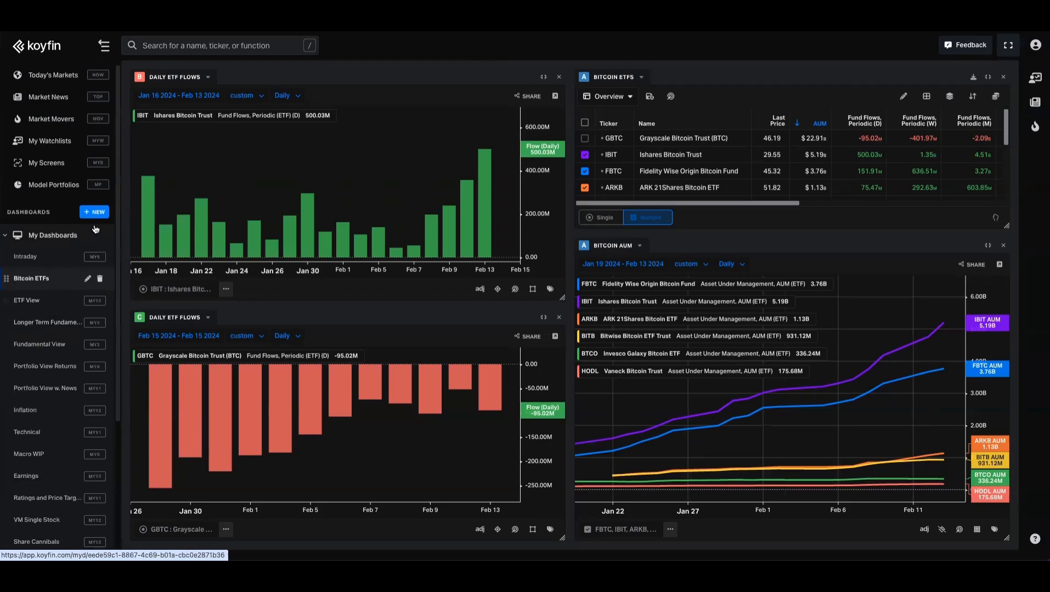
left_click(94, 212)
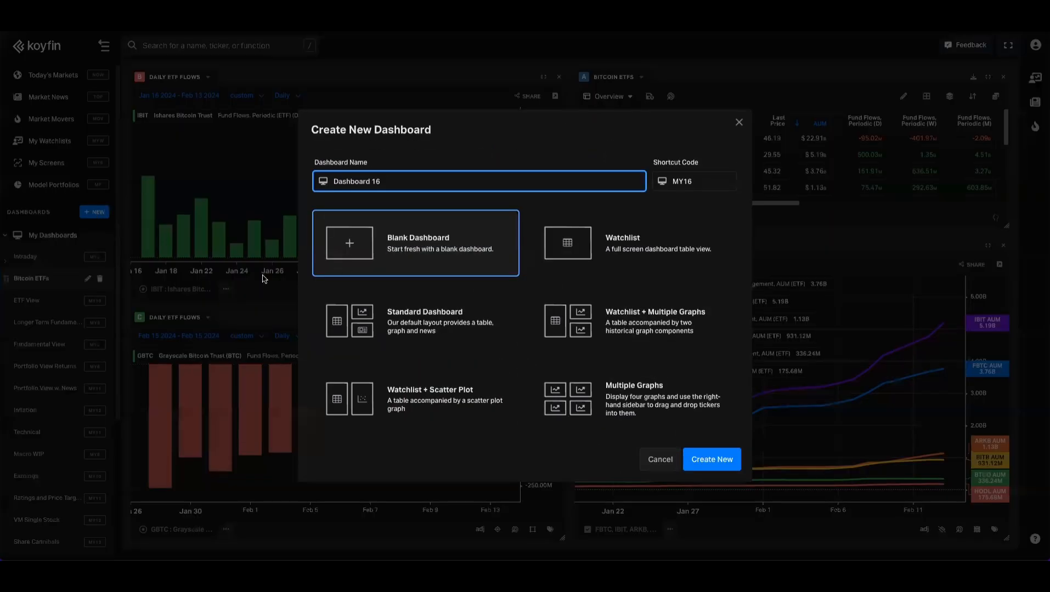
double_click(383, 248)
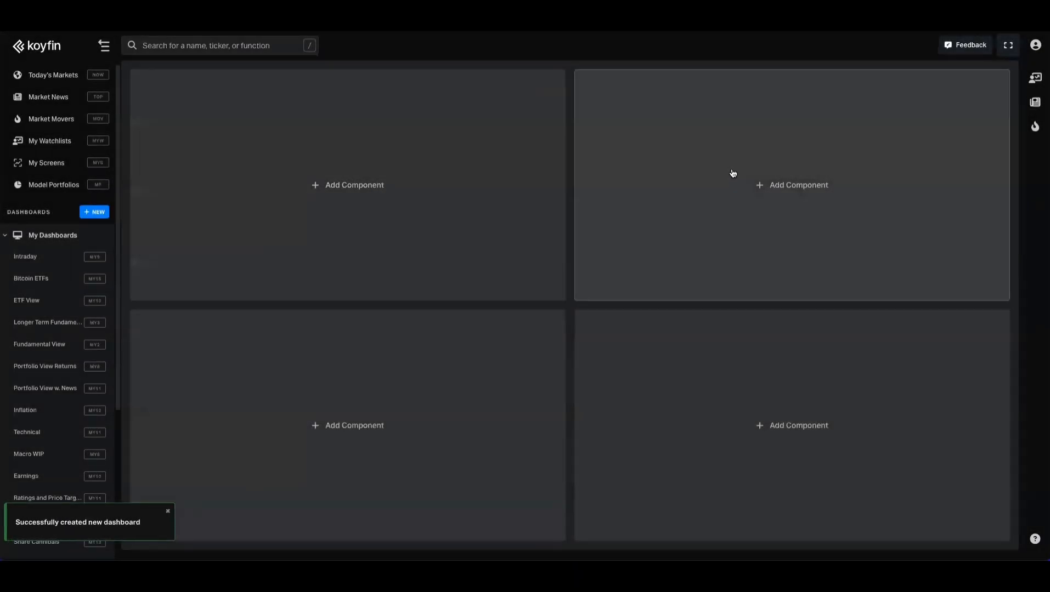
- Add a slightly narrowed watchlist table in the dashboard's upper-right slot, showing the Bitcoin ETFs watchlist
left_click(733, 175)
left_click(694, 426)
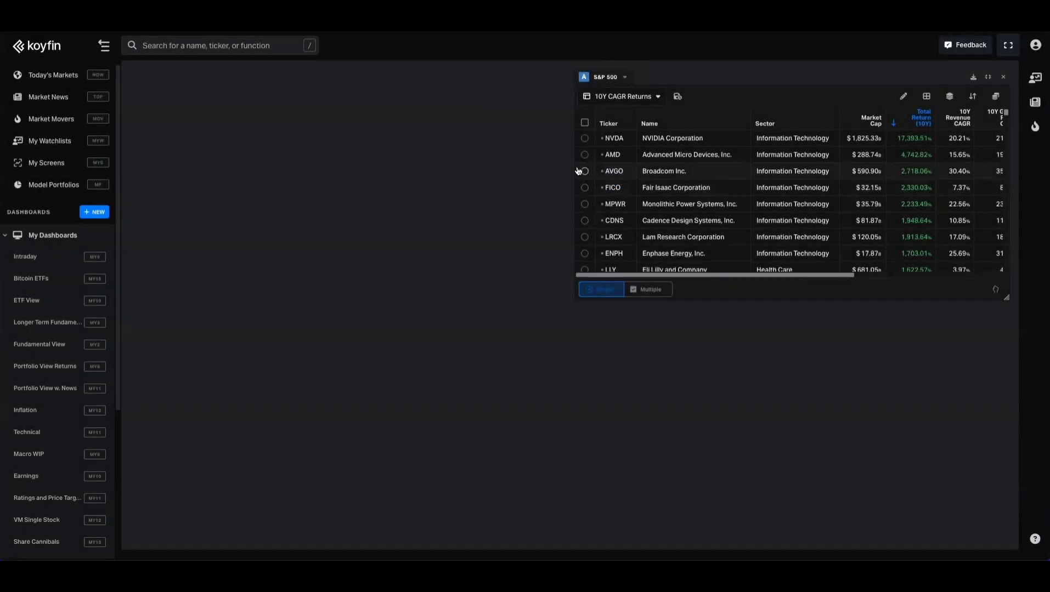
left_click_drag(573, 167, 614, 167)
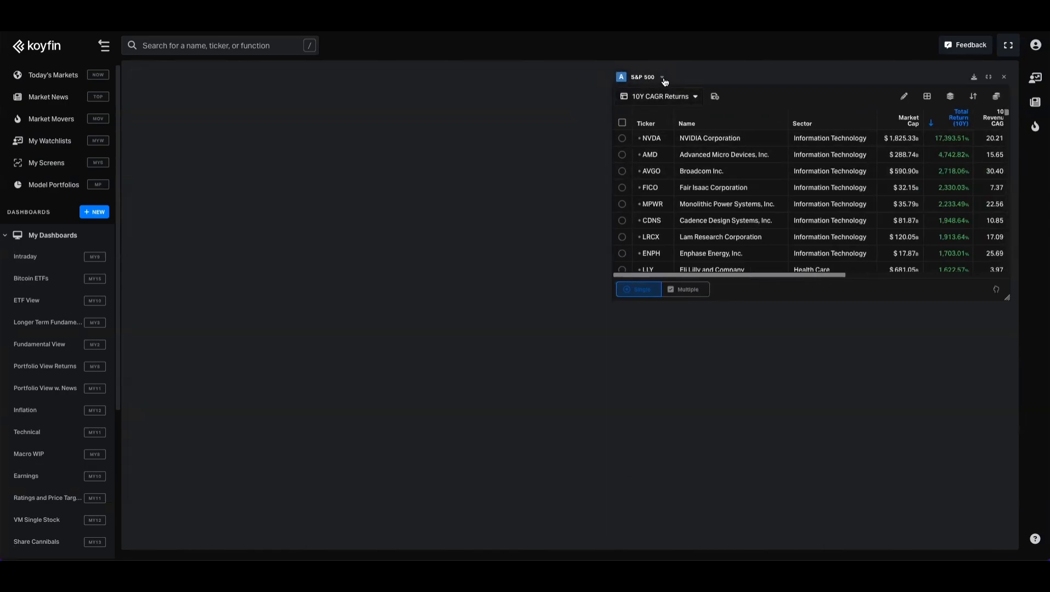
left_click(663, 80)
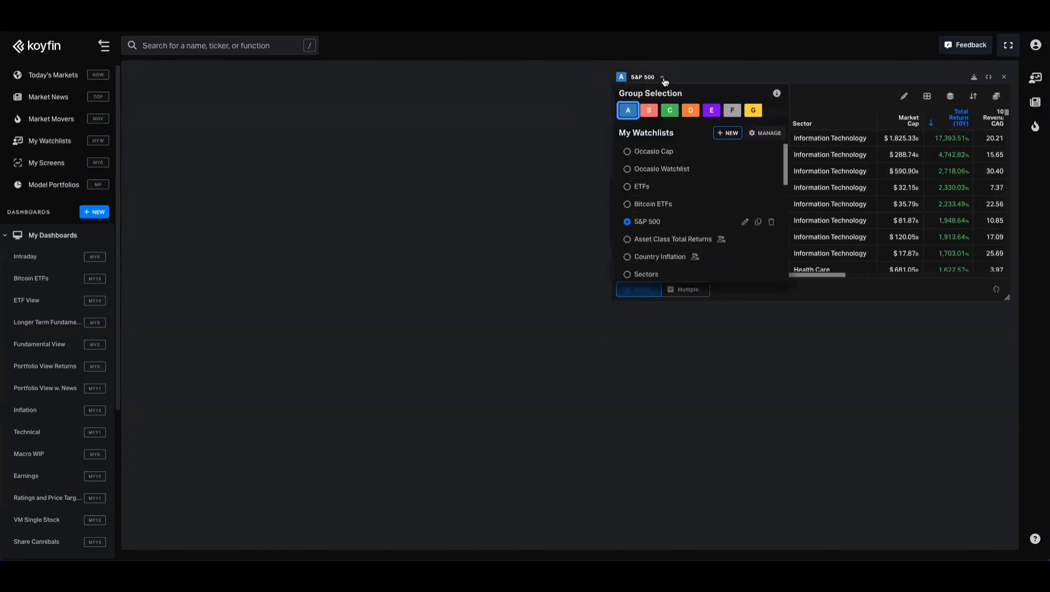
left_click(651, 204)
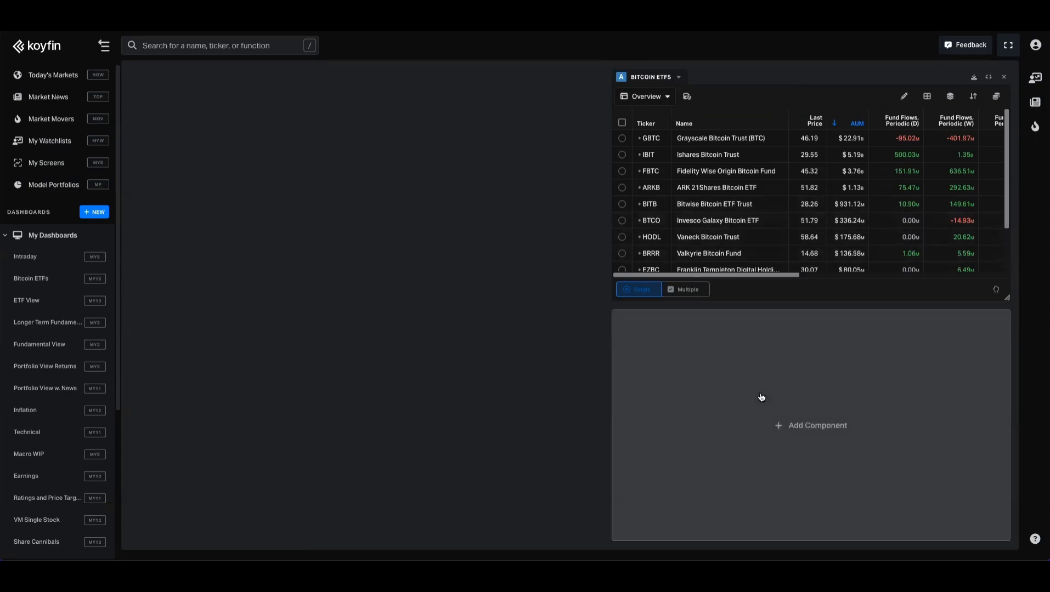
- Add a Historical Graph Templates component directly below the Bitcoin ETFs table
left_click(761, 397)
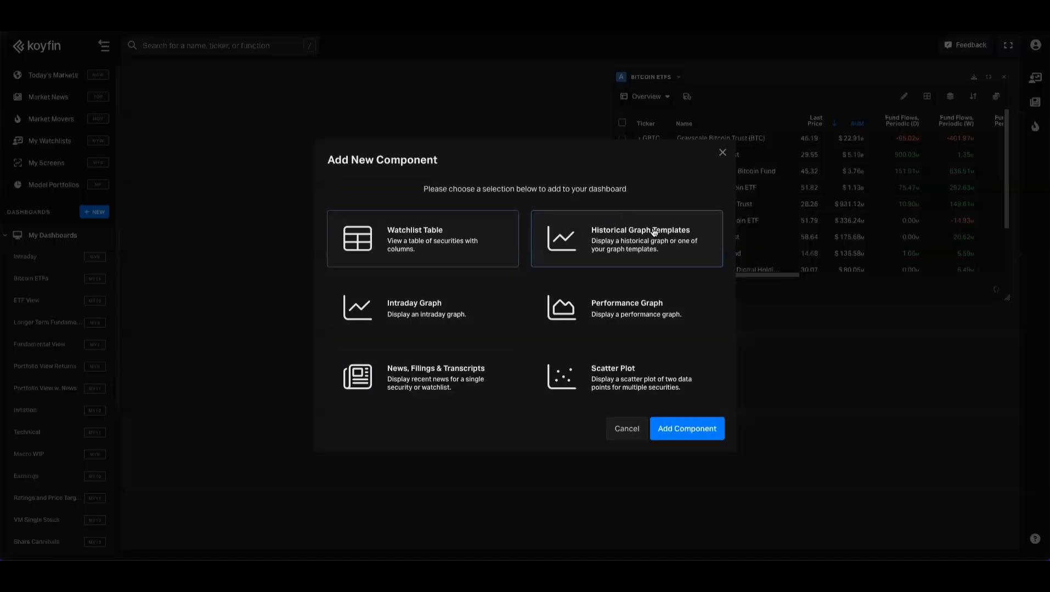
left_click(639, 236)
left_click(682, 428)
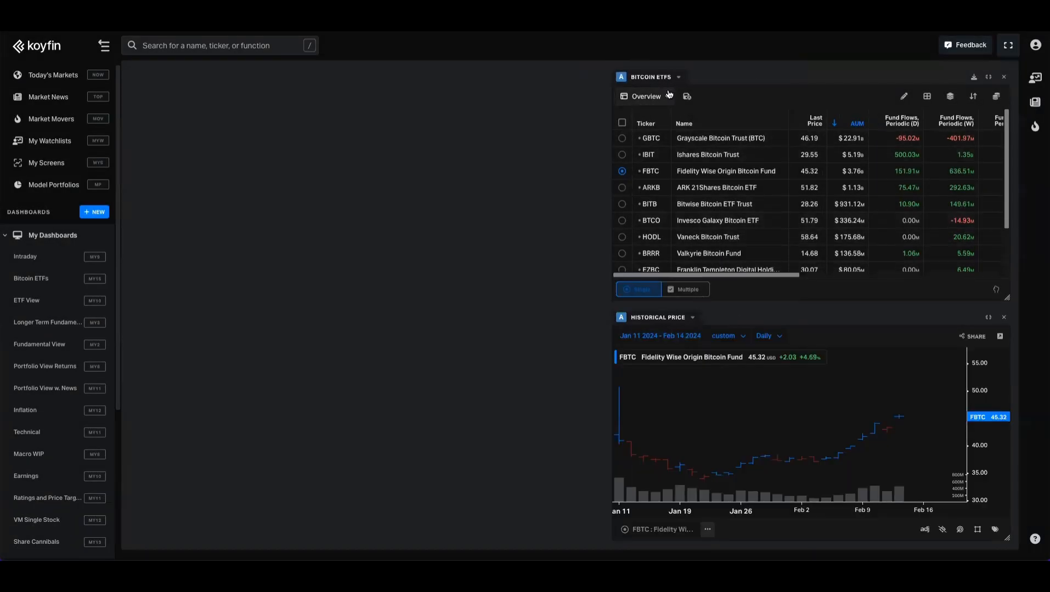
- Apply the Bitcoin AUM chart template to the historical price graph
left_click(693, 319)
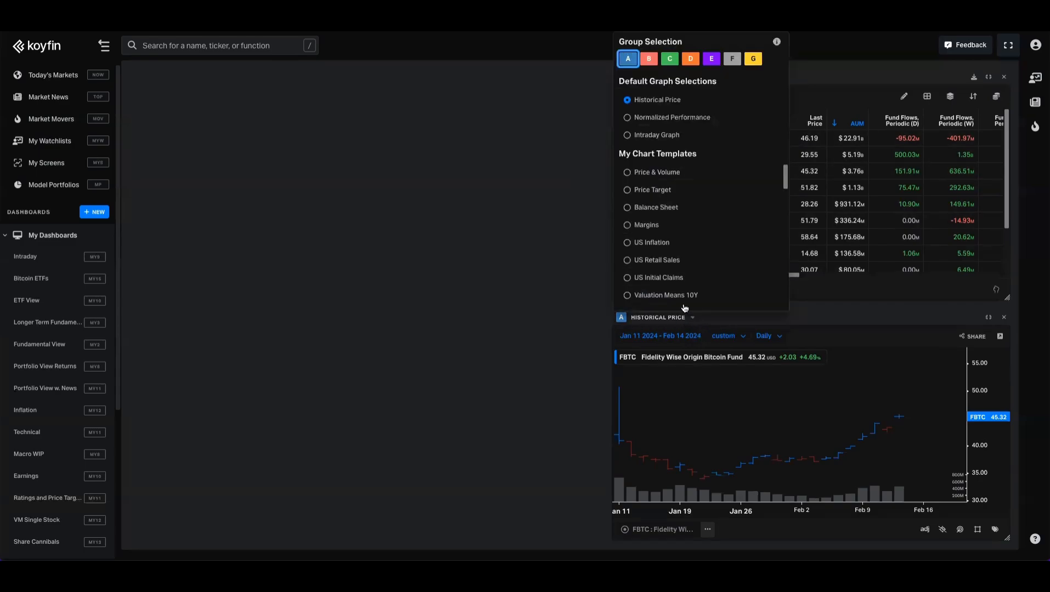
scroll(666, 227, "down", 5)
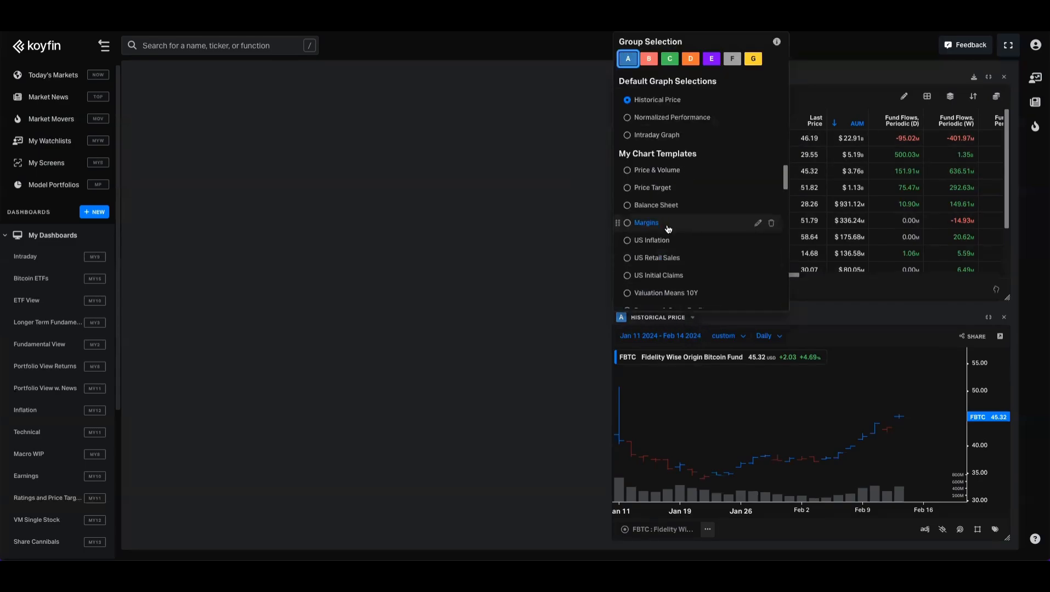
scroll(668, 230, "down", 5)
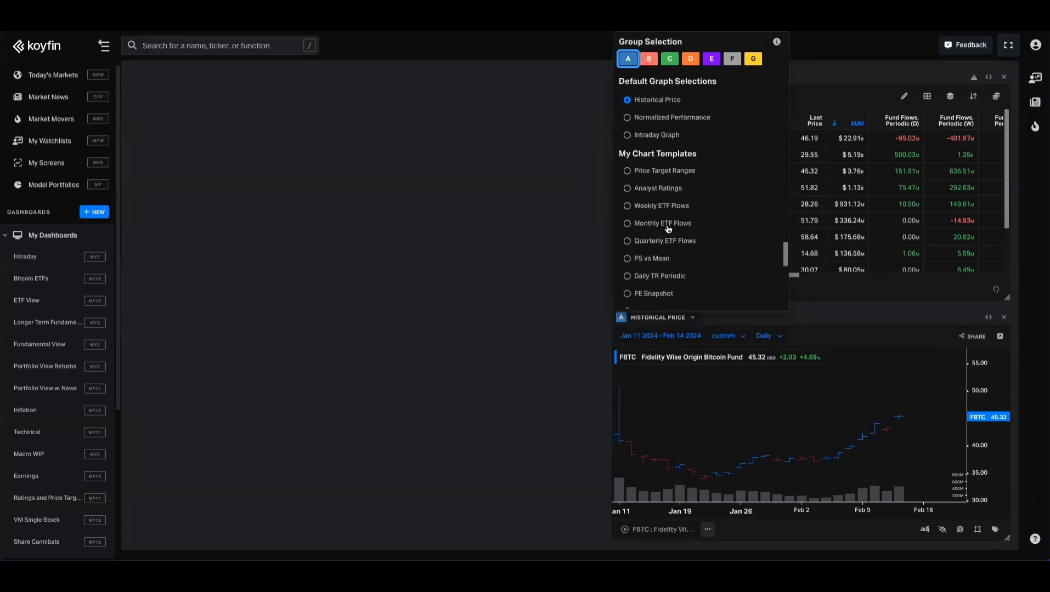
scroll(668, 230, "down", 3)
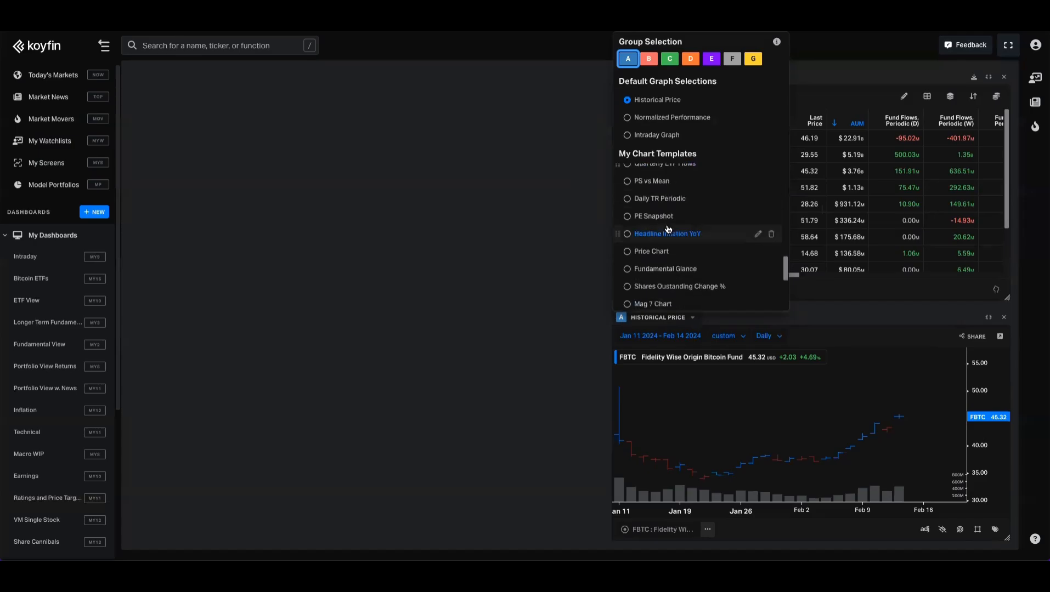
left_click(667, 213)
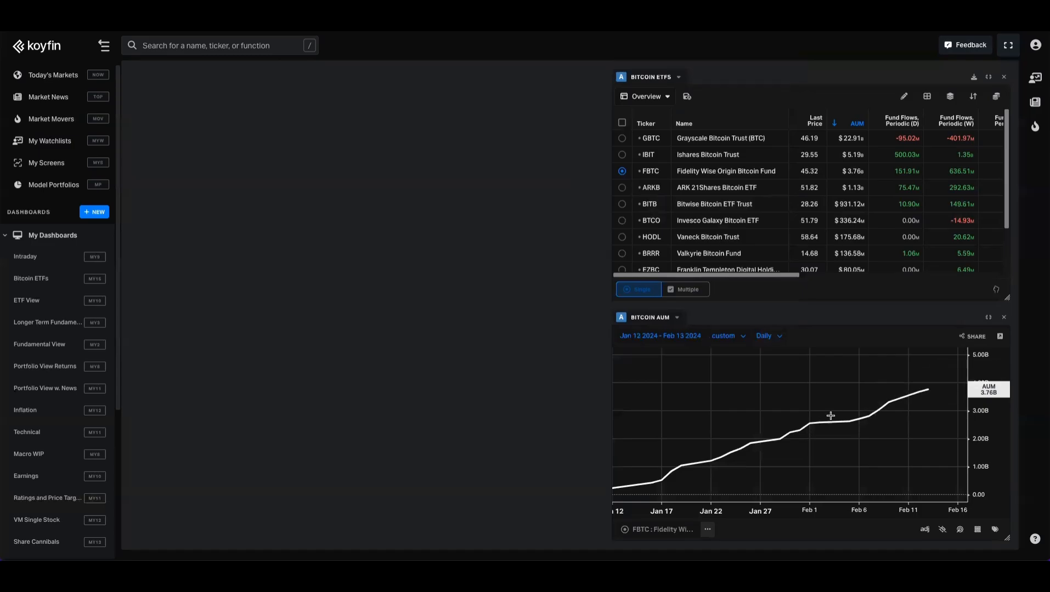
- Switch the Bitcoin AUM graph to multiple securities and plot ARKB, BITB and IBIT alongside FBTC from the Bitcoin ETFs table
left_click(708, 531)
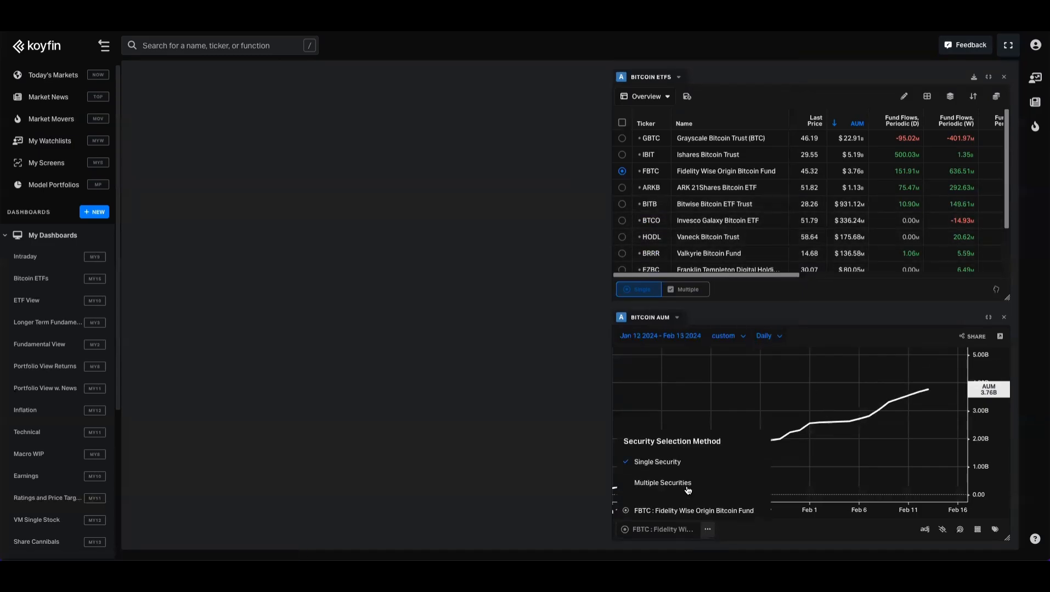
left_click(664, 483)
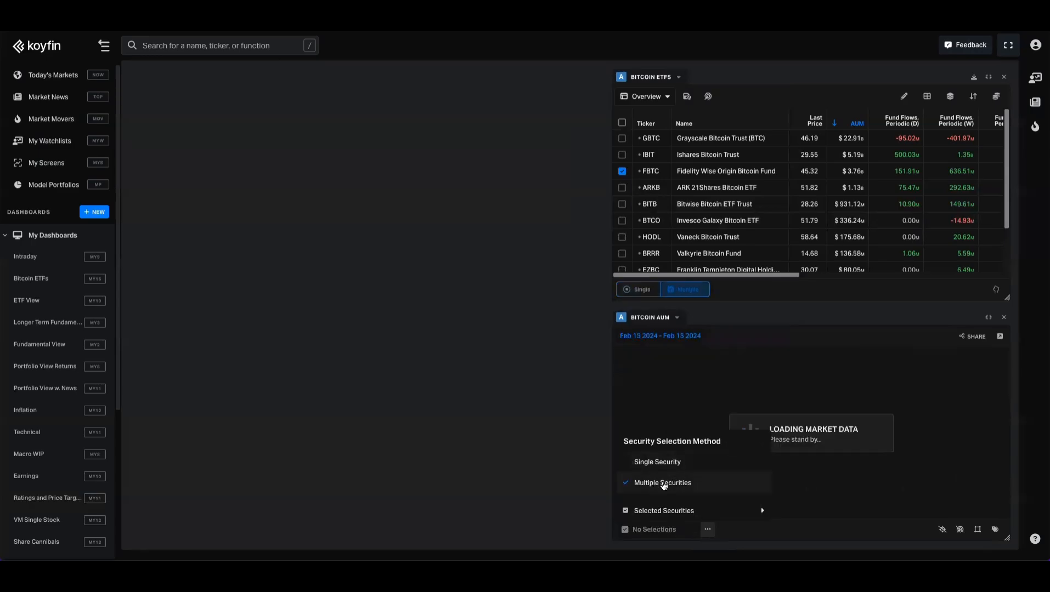
left_click(622, 188)
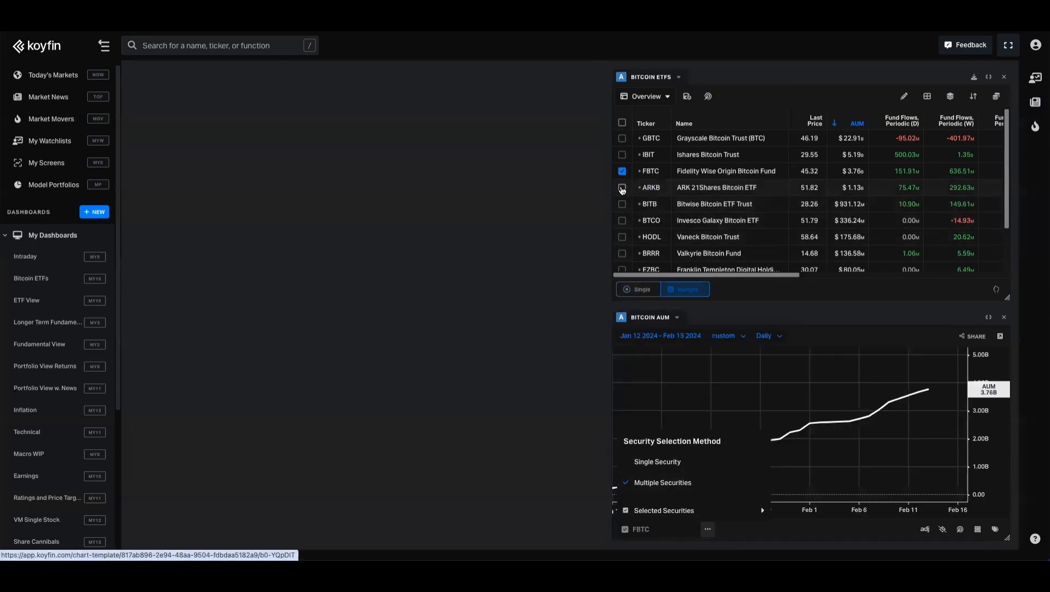
left_click(621, 204)
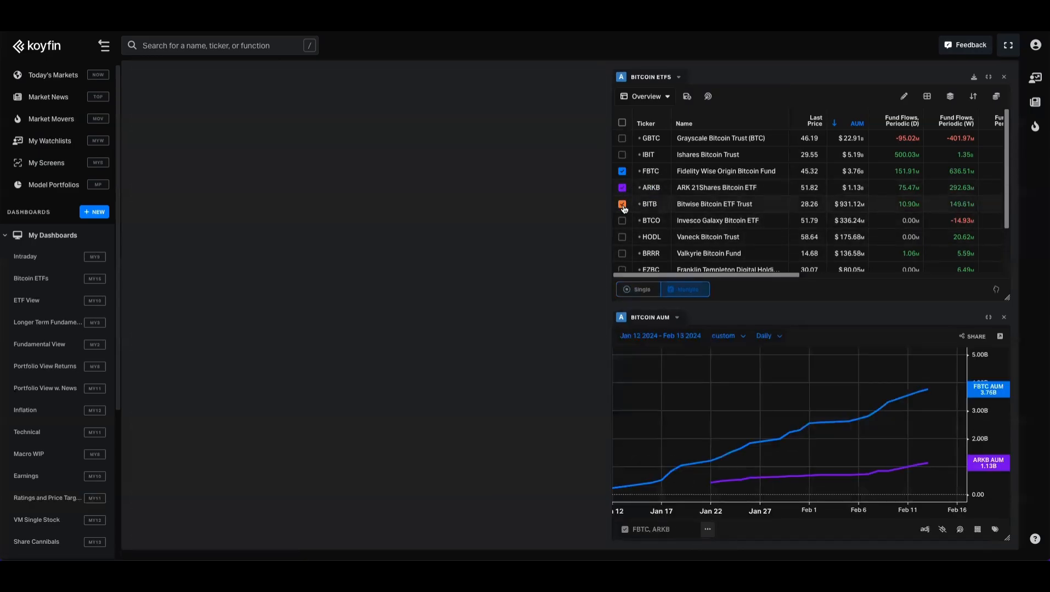
left_click(622, 154)
- Add a Historical Graph Templates component in the dashboard's empty upper-left area, resized to half the dashboard's height
left_click(445, 180)
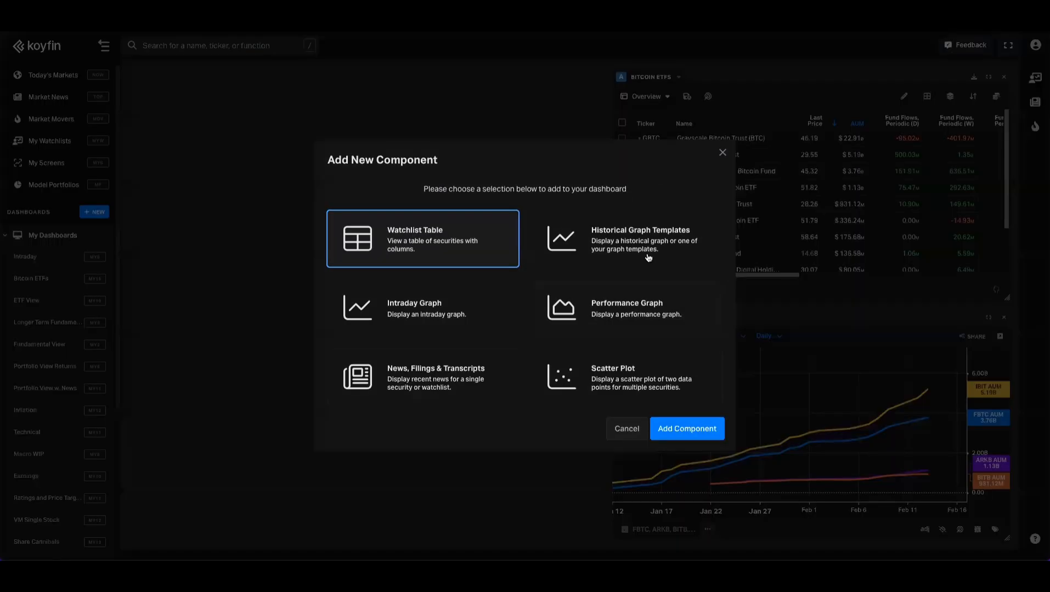
left_click(647, 257)
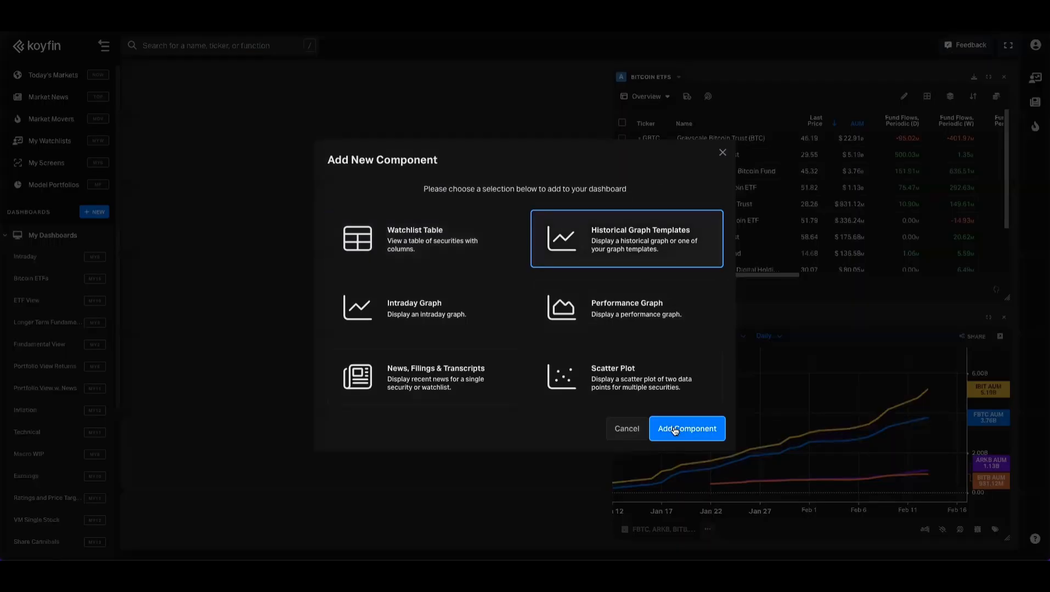
left_click(676, 431)
left_click_drag(414, 540, 433, 263)
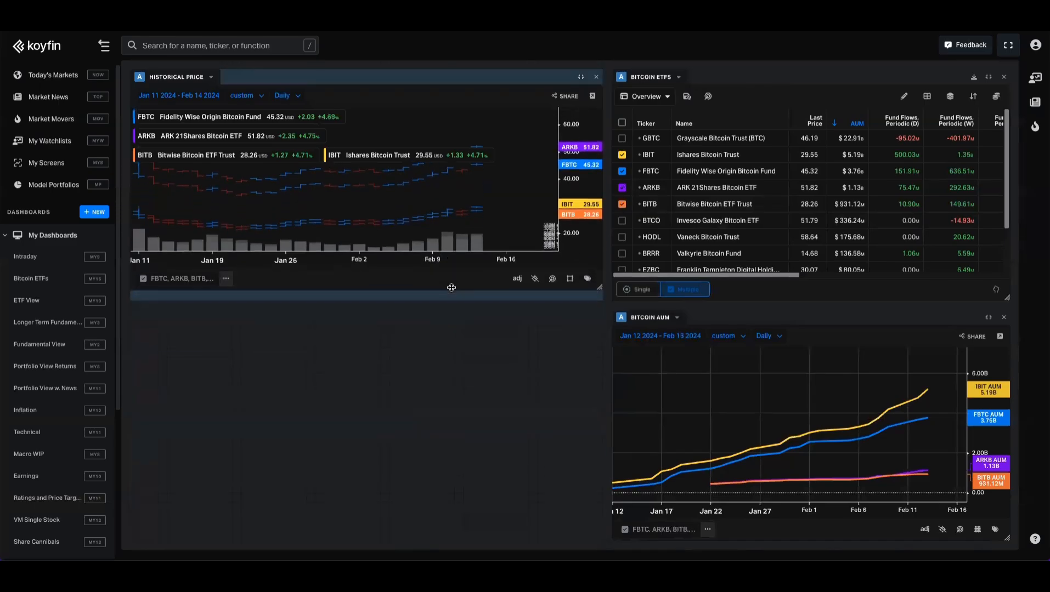
- Apply the ETF AUM chart template to the upper-left historical price graph and set its security selection method to Single Security
left_click(210, 79)
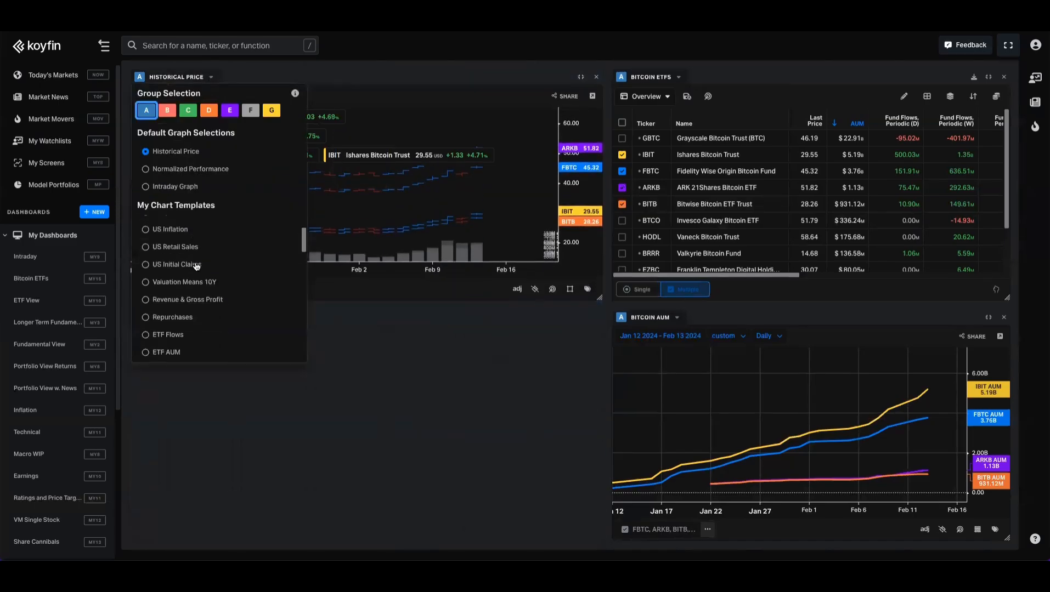
scroll(147, 323, "down", 3)
left_click(162, 327)
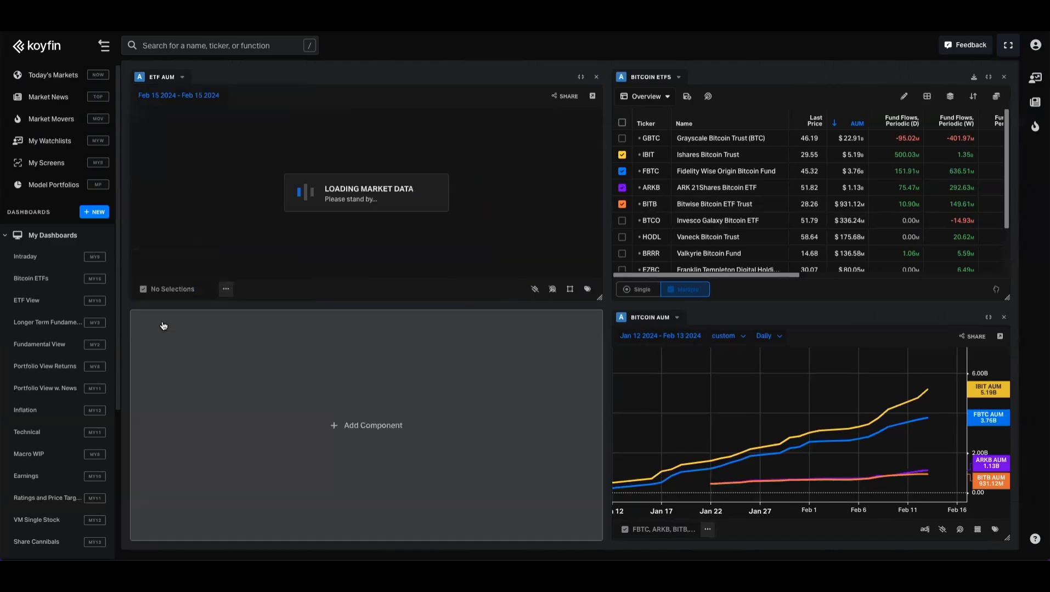
left_click(226, 289)
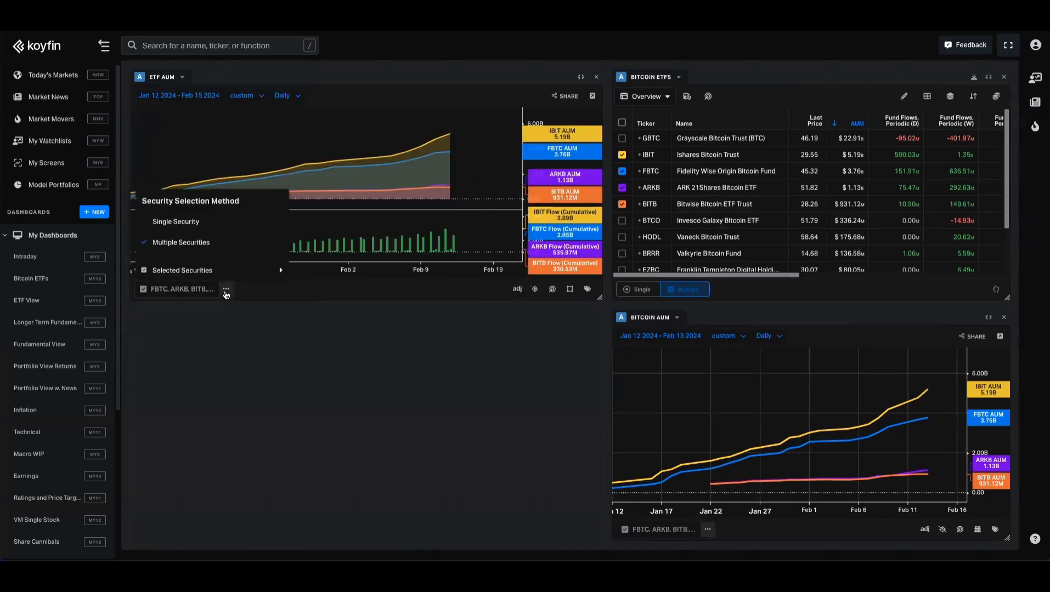
left_click(175, 221)
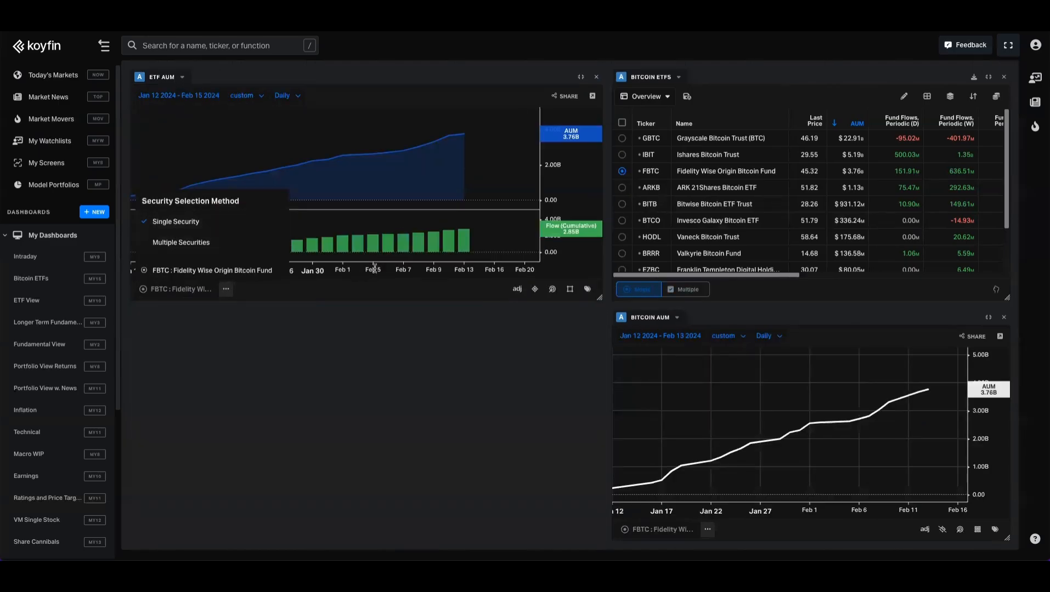
left_click(267, 153)
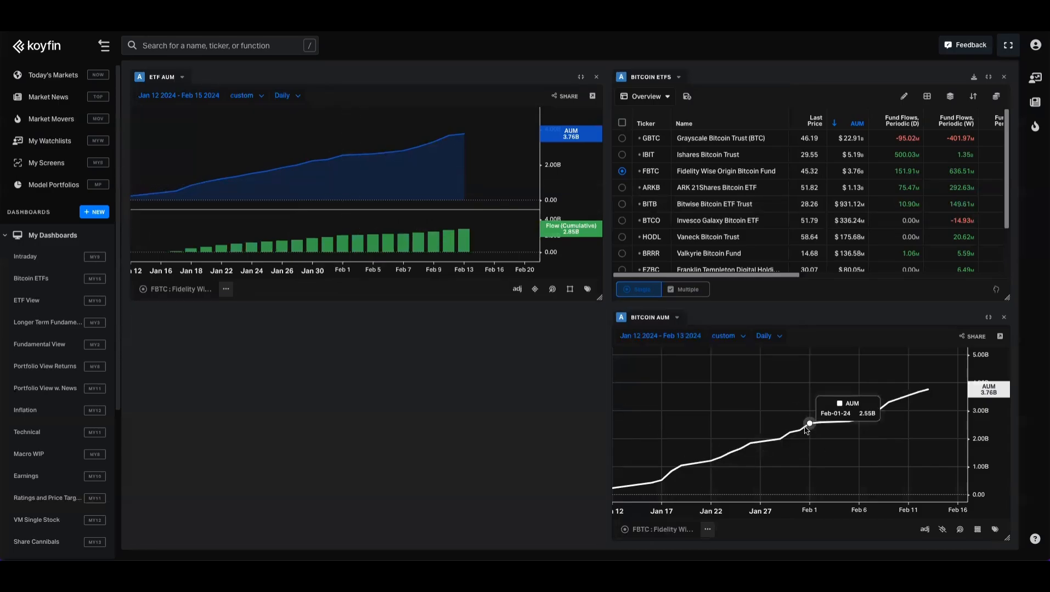
- Assign the ETF AUM graph to group B, and select ARKB and then BITB in the Bitcoin ETFs table to test the linking
left_click(182, 78)
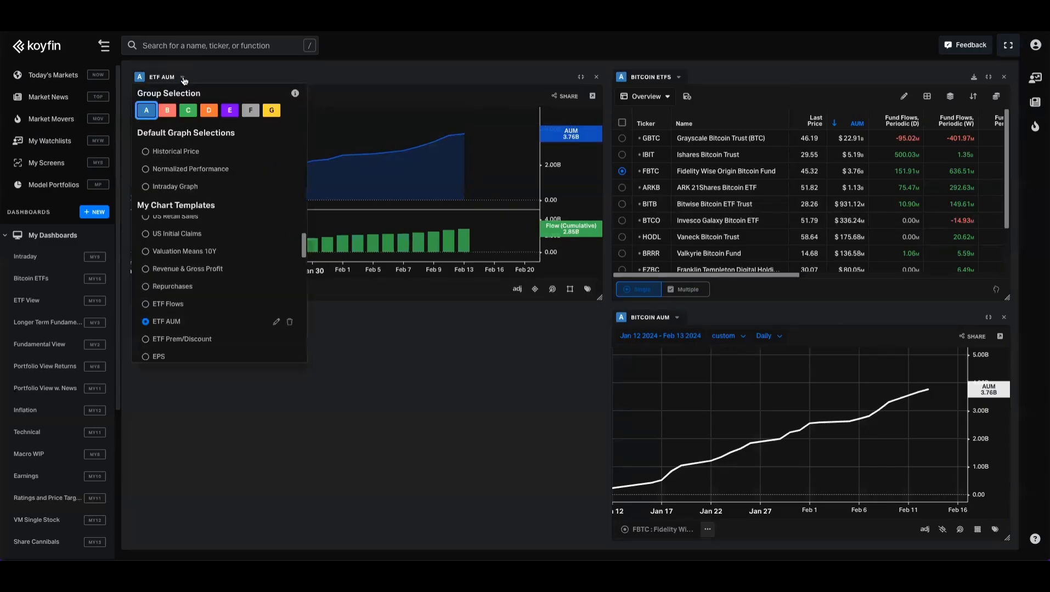
left_click(167, 113)
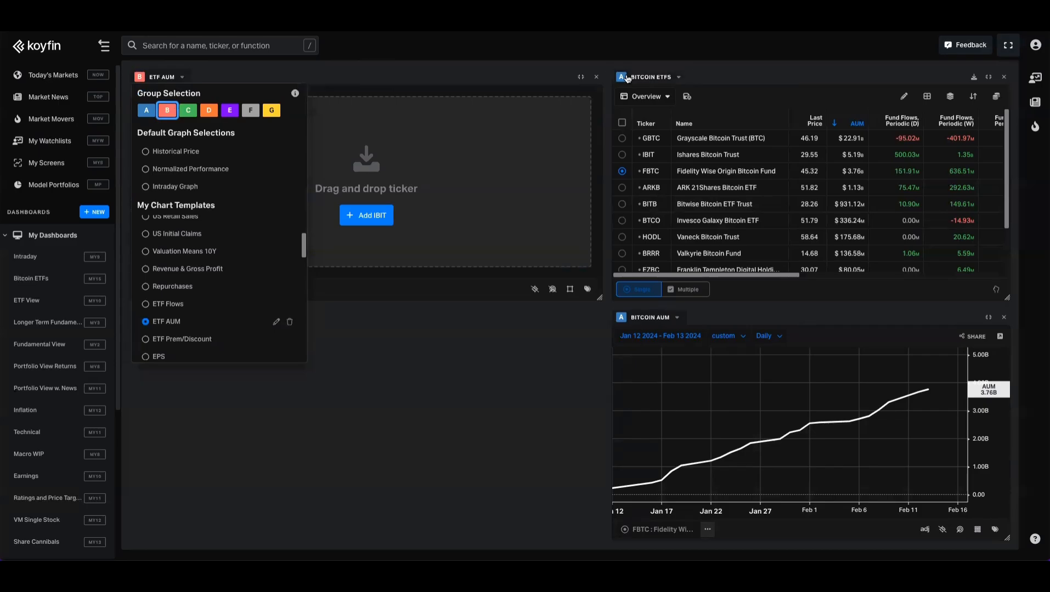
left_click(622, 187)
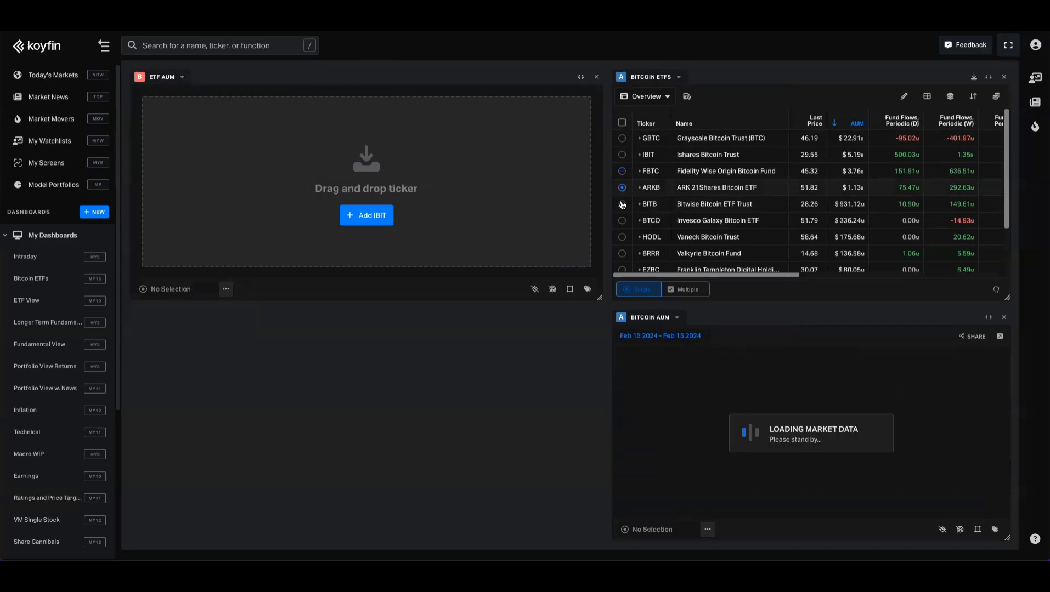
left_click(621, 204)
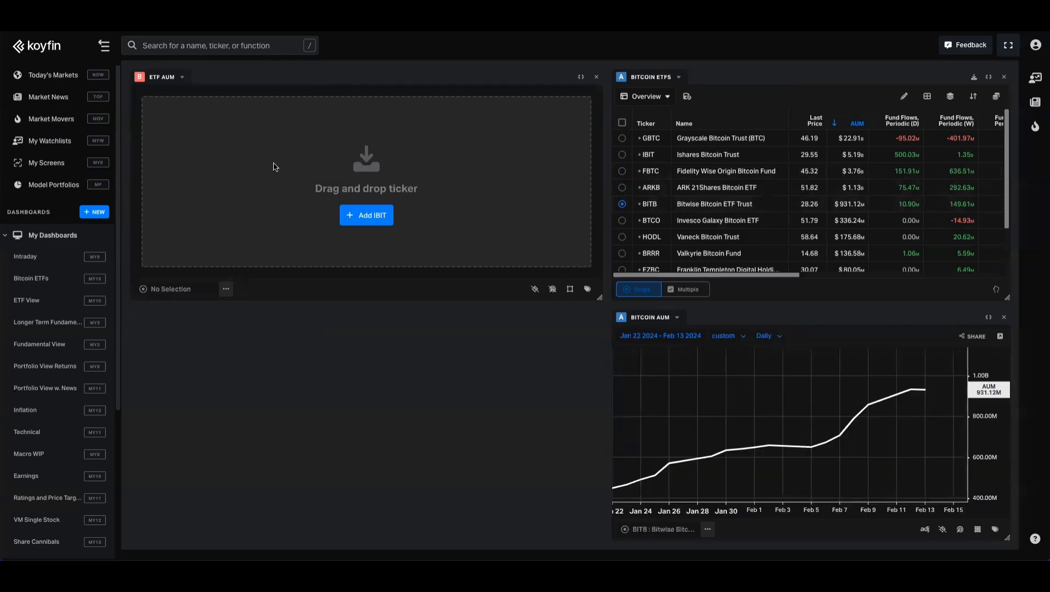
- Load IBIT, the Ishares Bitcoin Trust, as the security in the ETF AUM graph
left_click(174, 296)
type("ibit")
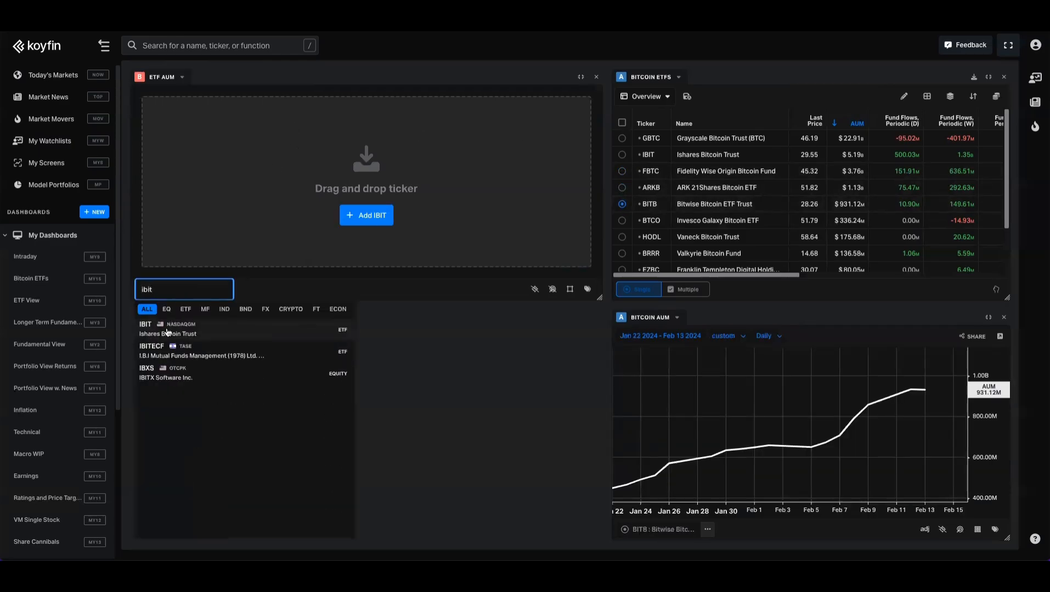
left_click(167, 332)
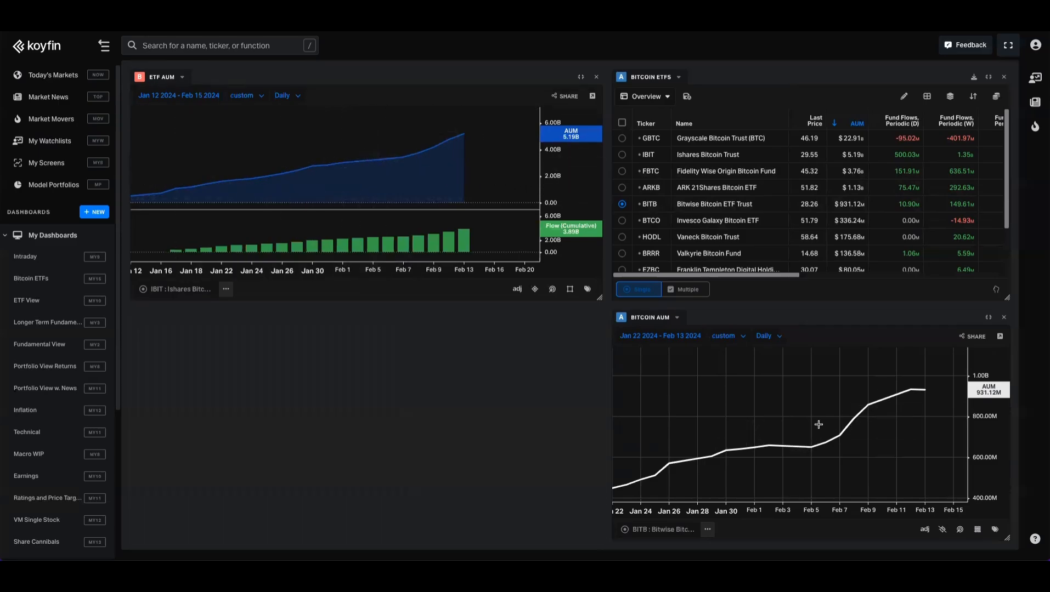
- Set the Bitcoin AUM graph to Multiple Securities and add ARKB, FBTC and IBIT to the BITB selection in the table
left_click(707, 529)
left_click(679, 480)
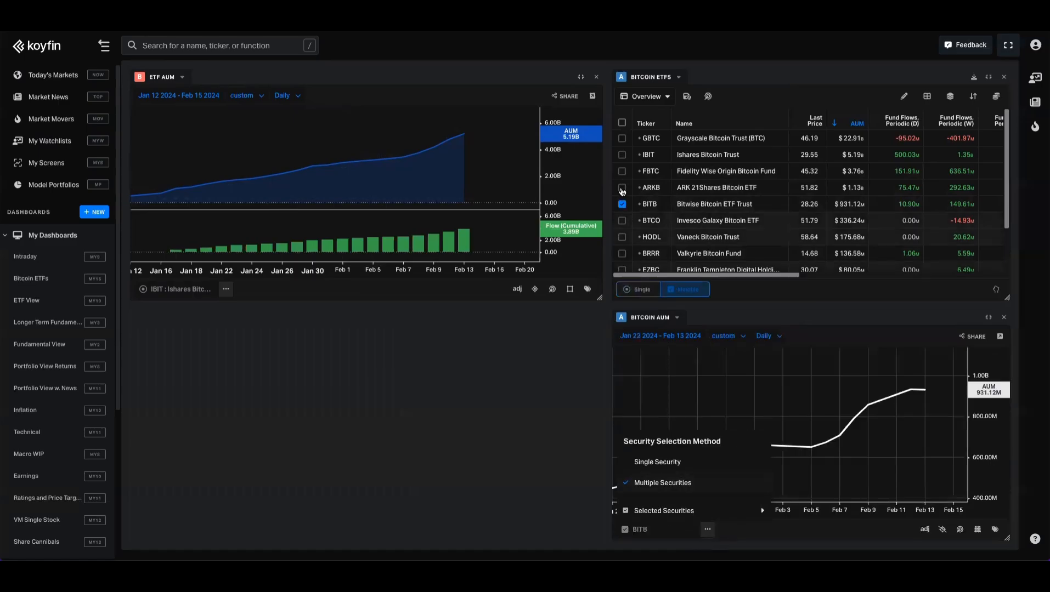
left_click(622, 188)
left_click(622, 171)
left_click(622, 155)
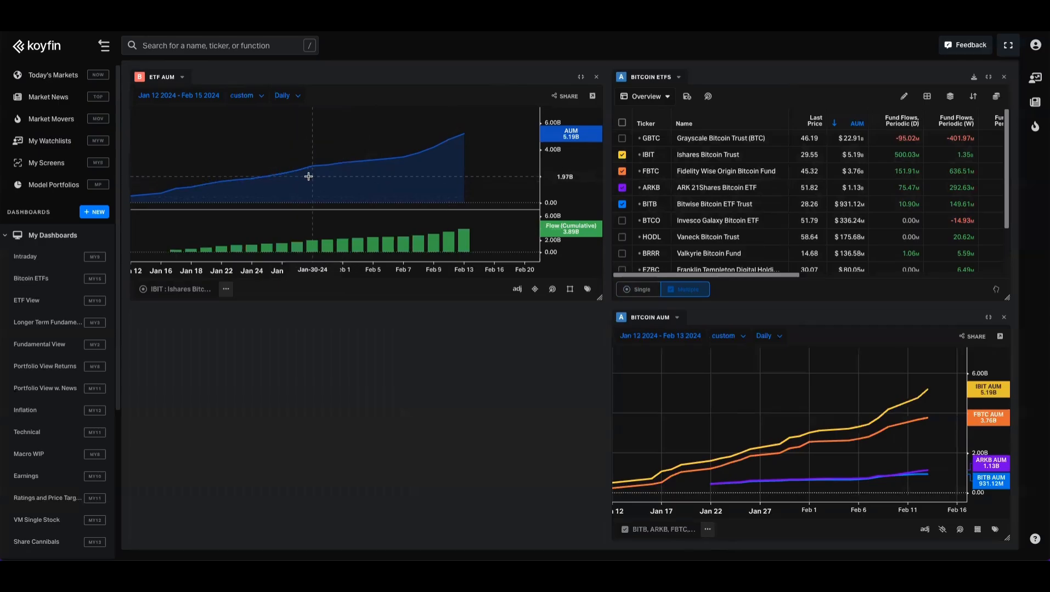
- Add a Historical Graph Templates component in the empty slot below the ETF AUM graph and assign it to group C
left_click(383, 429)
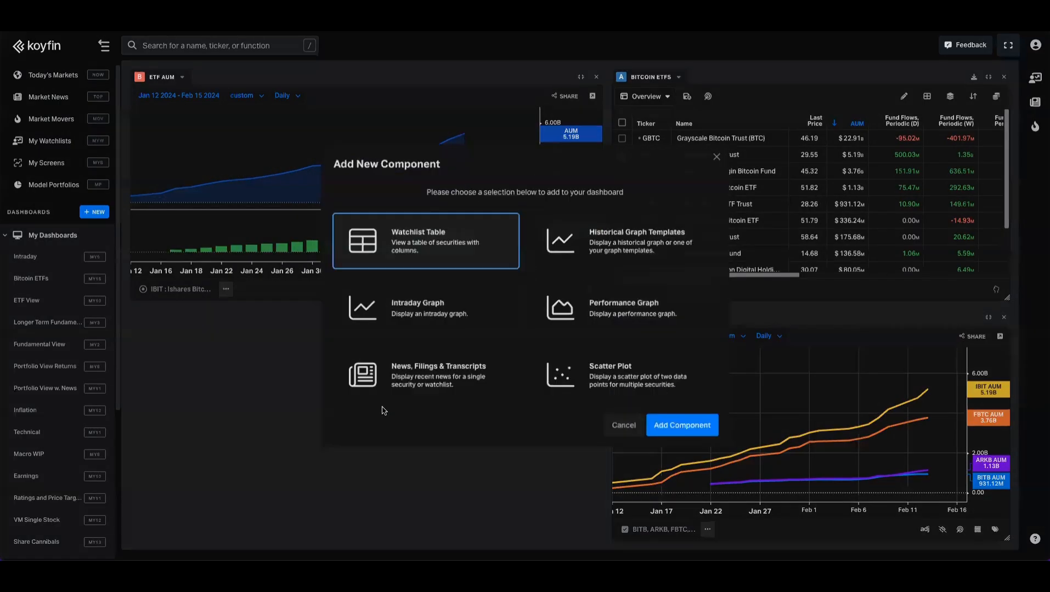
left_click(593, 247)
left_click(686, 427)
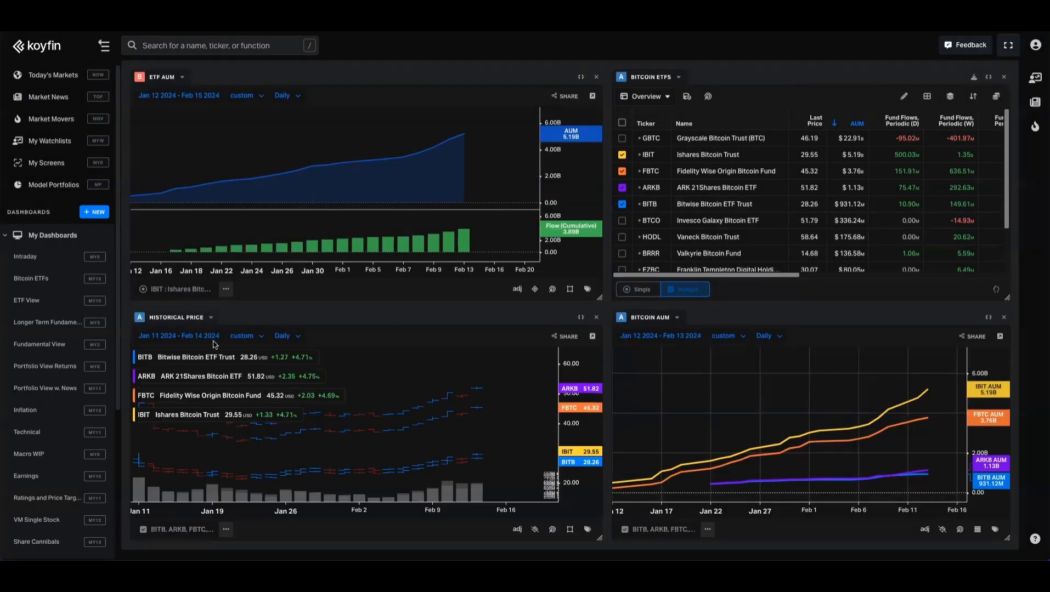
left_click(210, 319)
left_click(188, 59)
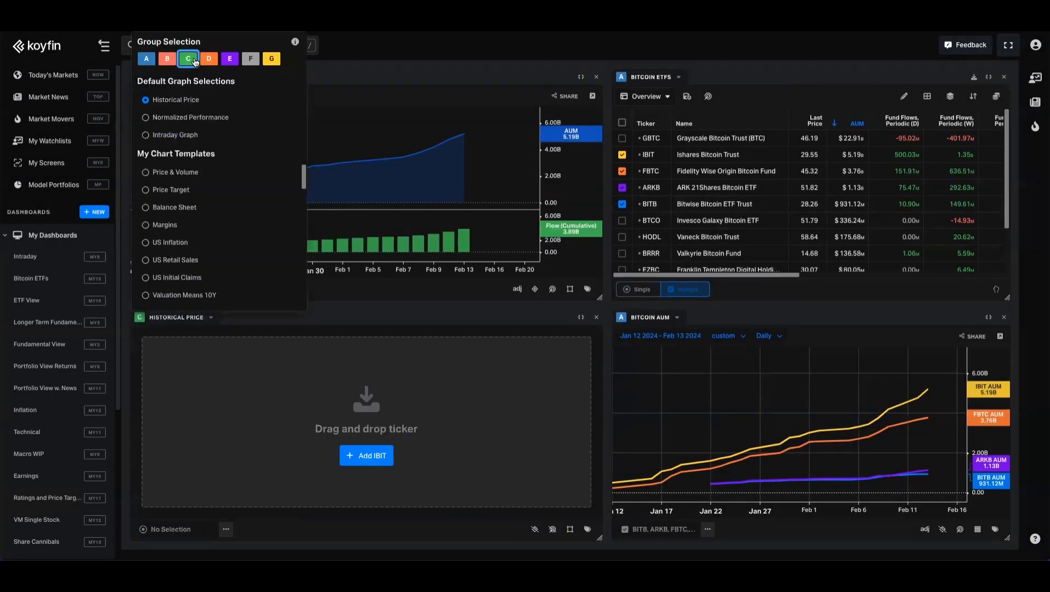
left_click(490, 319)
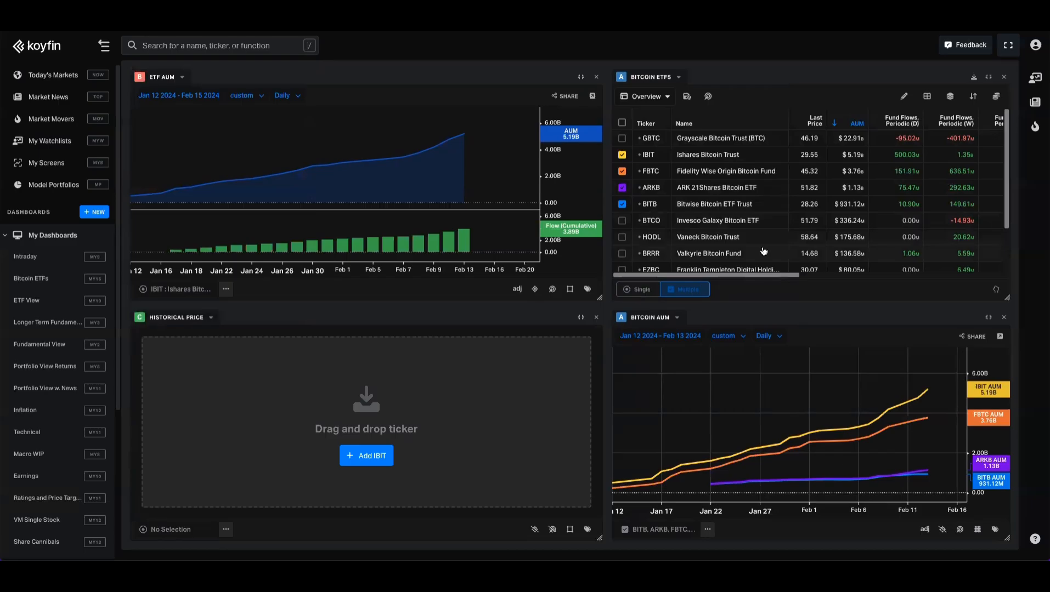
- Apply the Daily ETF Flows chart template to the group C graph and load IBIT as its security
left_click(210, 318)
scroll(193, 275, "down", 3)
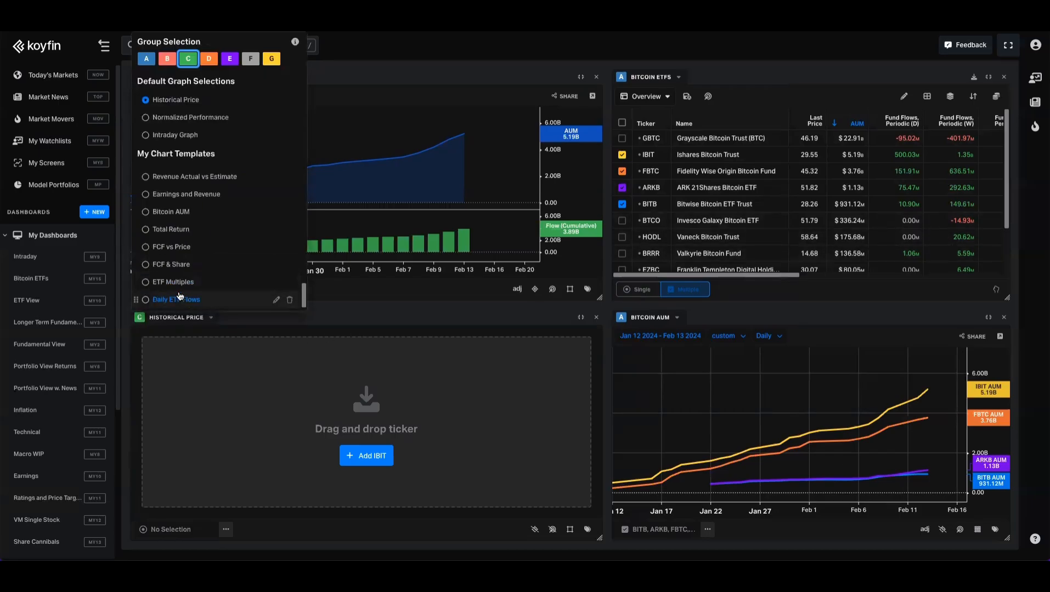
left_click(177, 300)
left_click(164, 529)
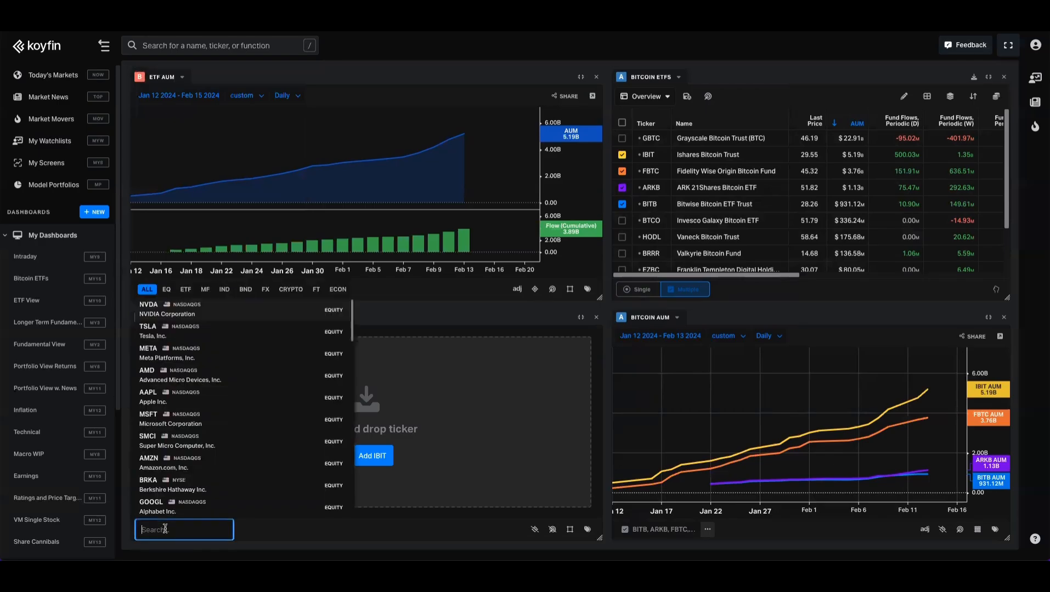
type("ibit")
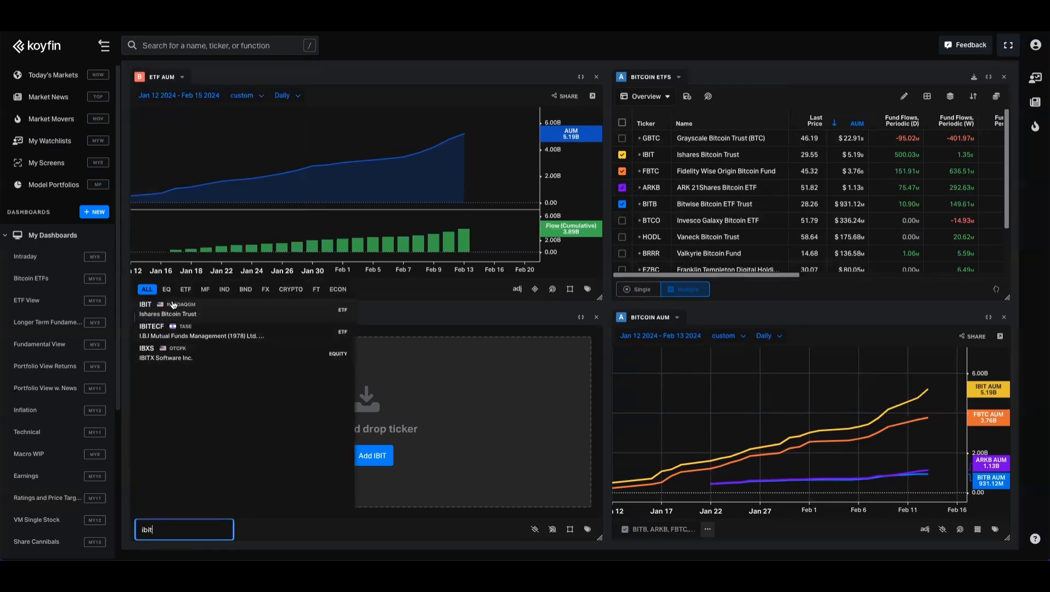
left_click(172, 300)
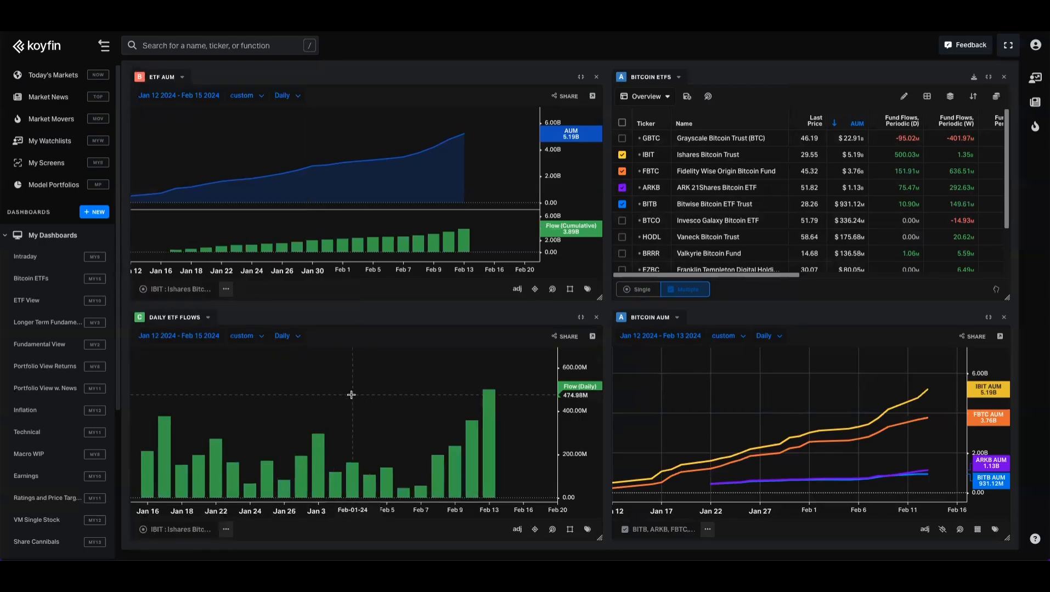
- Open the full Historical Graph for IBIT and remove its Total Return and Historical Chart (Line) series
left_click(40, 501)
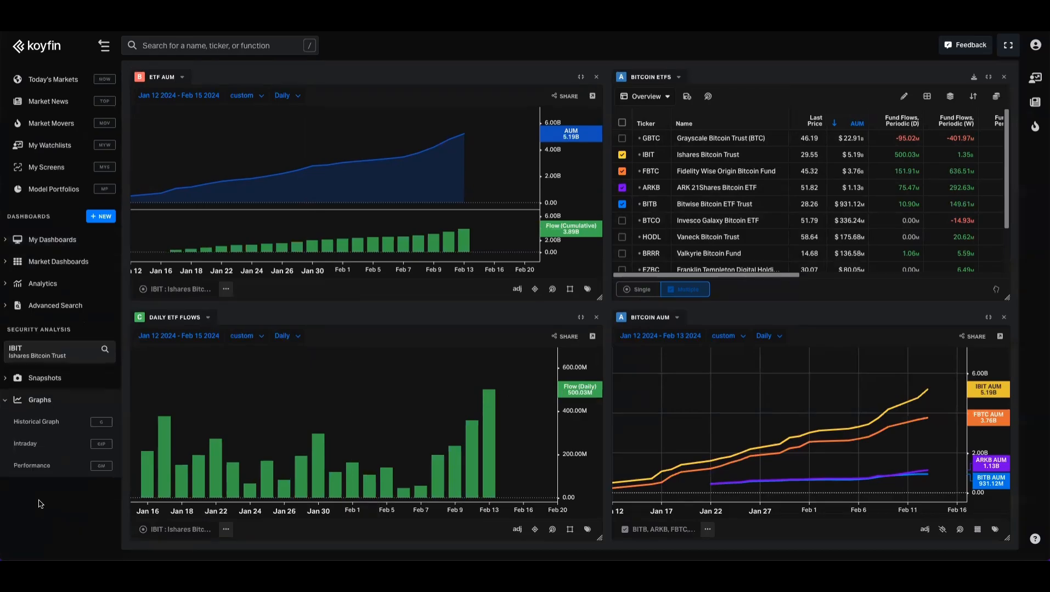
left_click(64, 420)
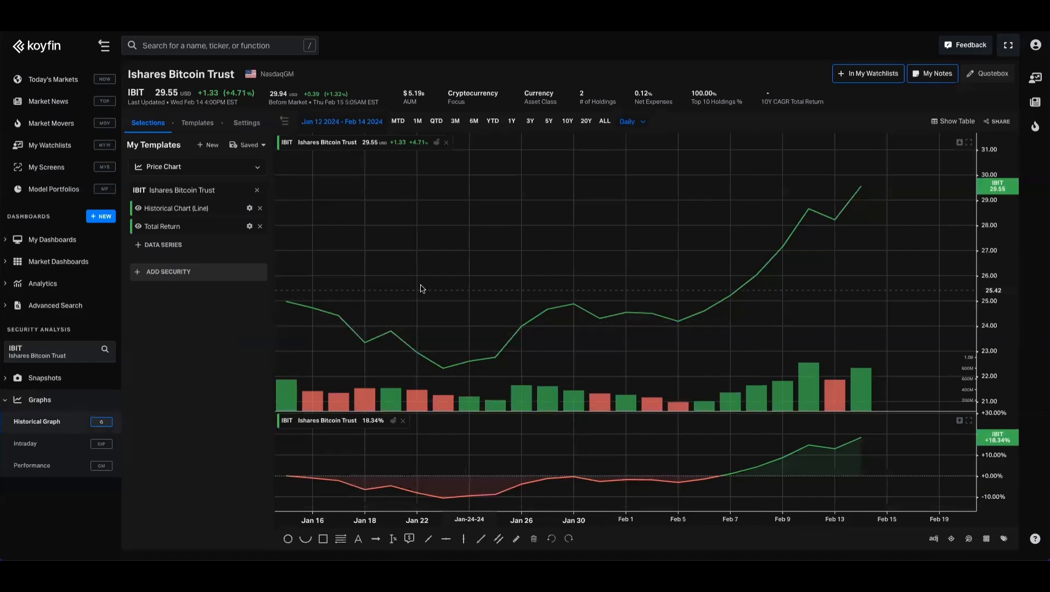
left_click(260, 226)
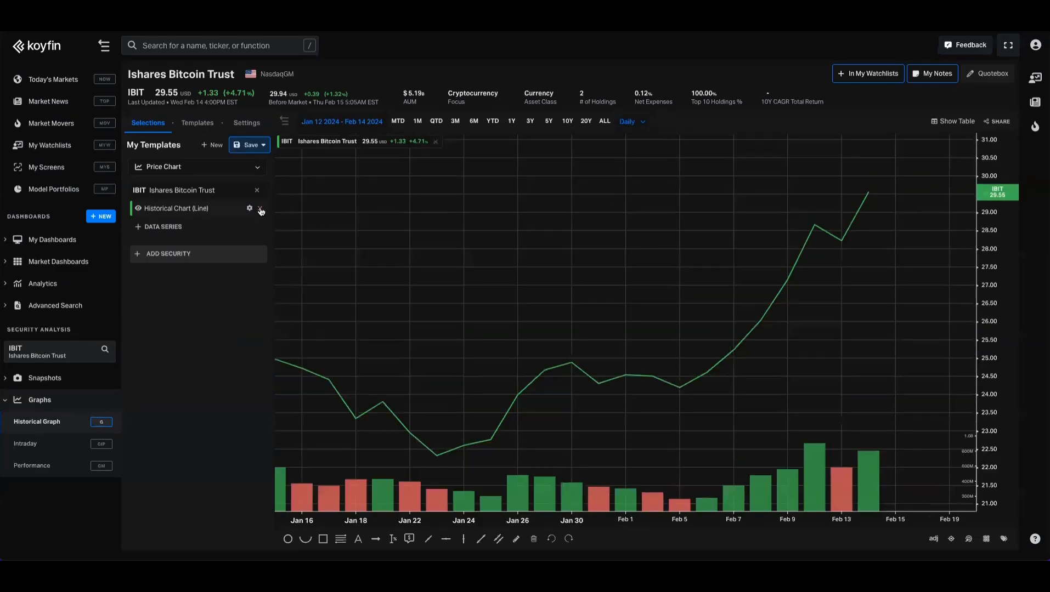
left_click(260, 208)
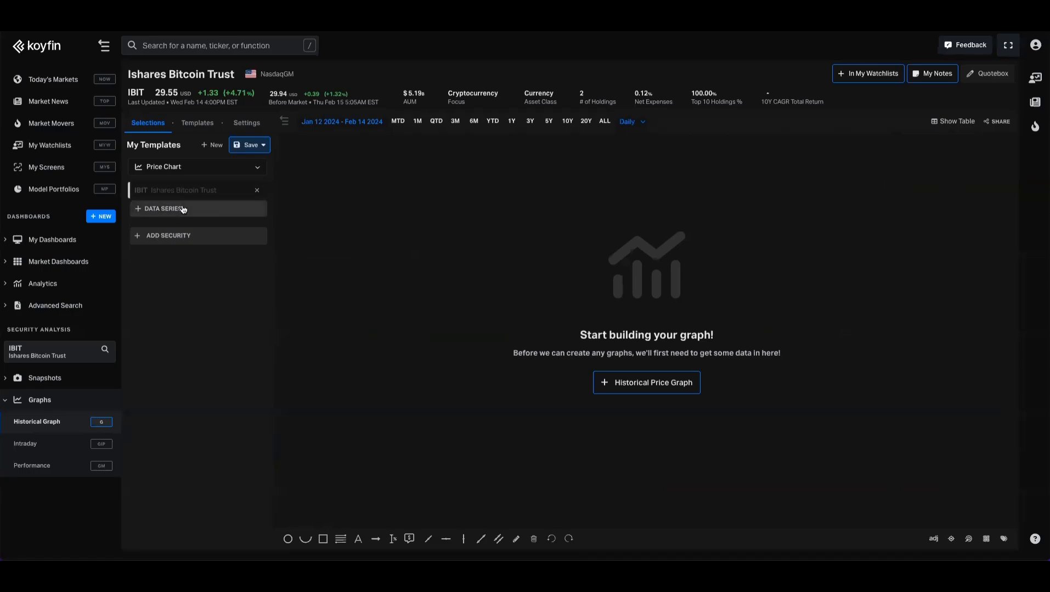
- Add the daily Fund Flows, Periodic (ETF) data series to the IBIT historical graph
left_click(182, 208)
type("flows")
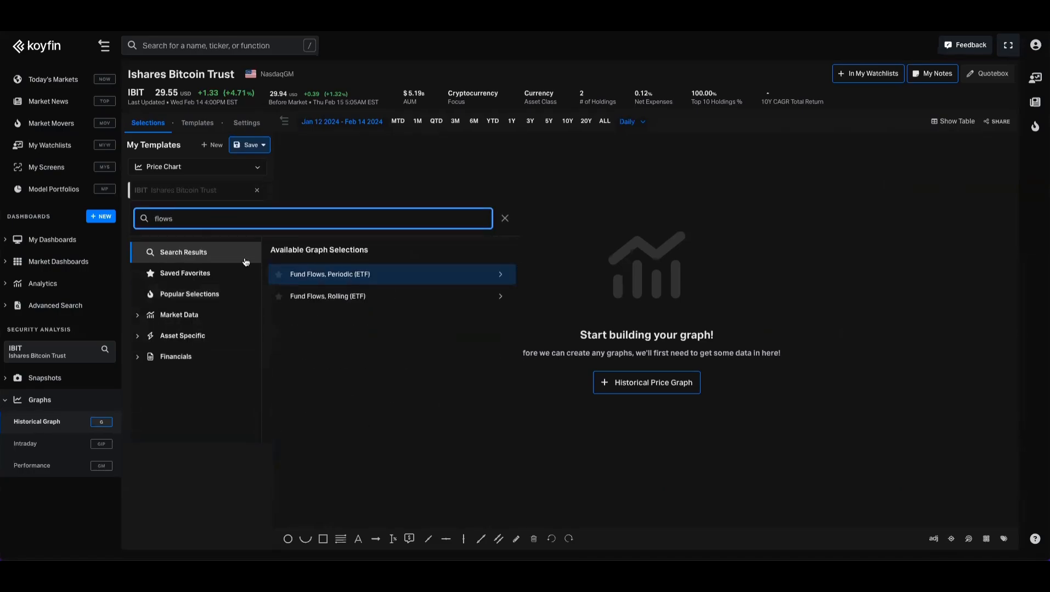
left_click(307, 274)
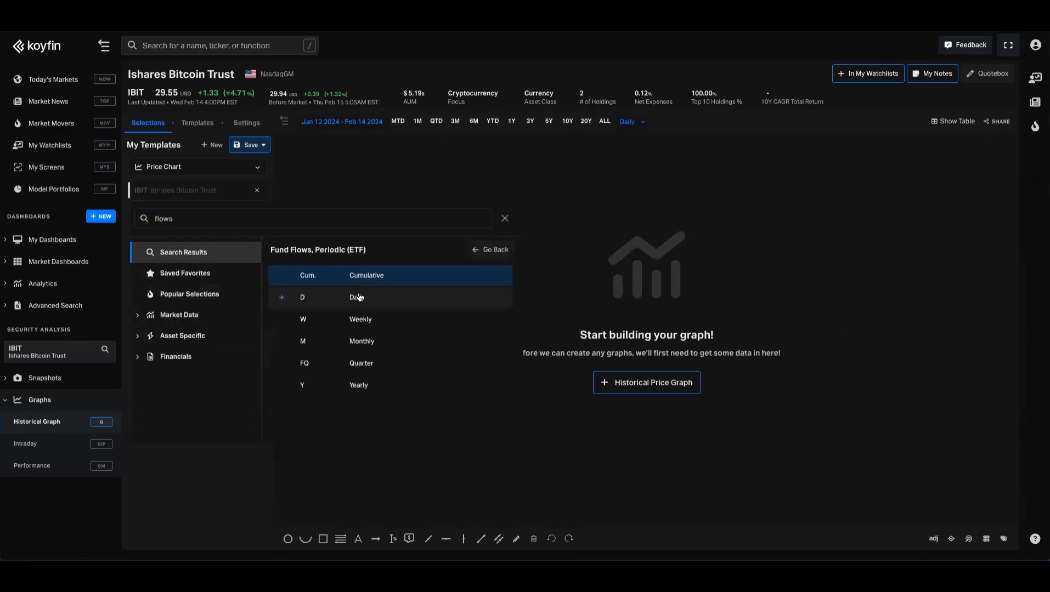
left_click(359, 298)
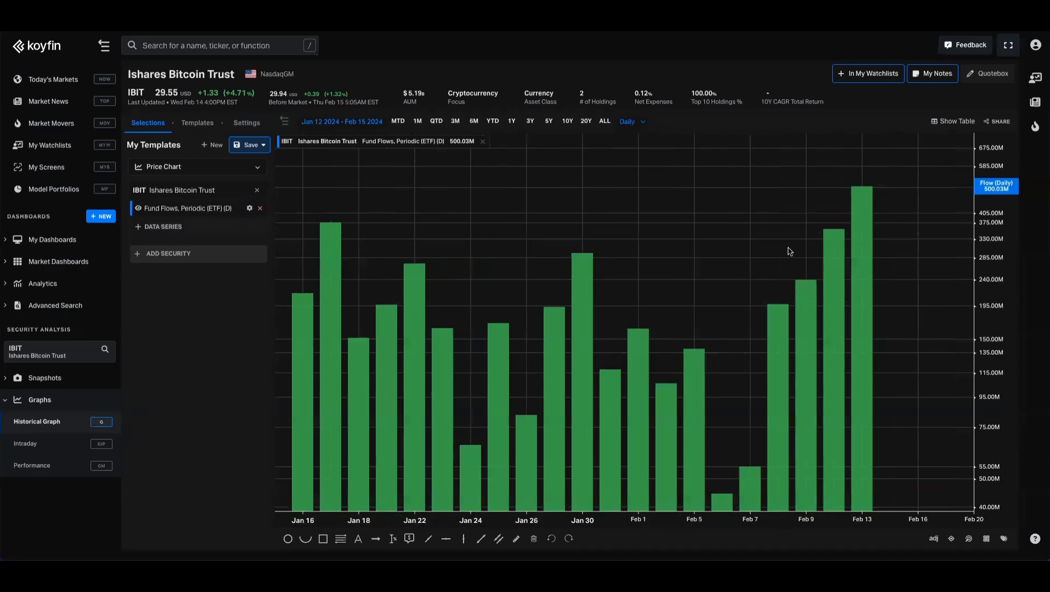
- Switch the IBIT graph's flow axis to a linear scale and color the Fund Flows, Periodic (ETF) series green
left_click(990, 223)
left_click(952, 208)
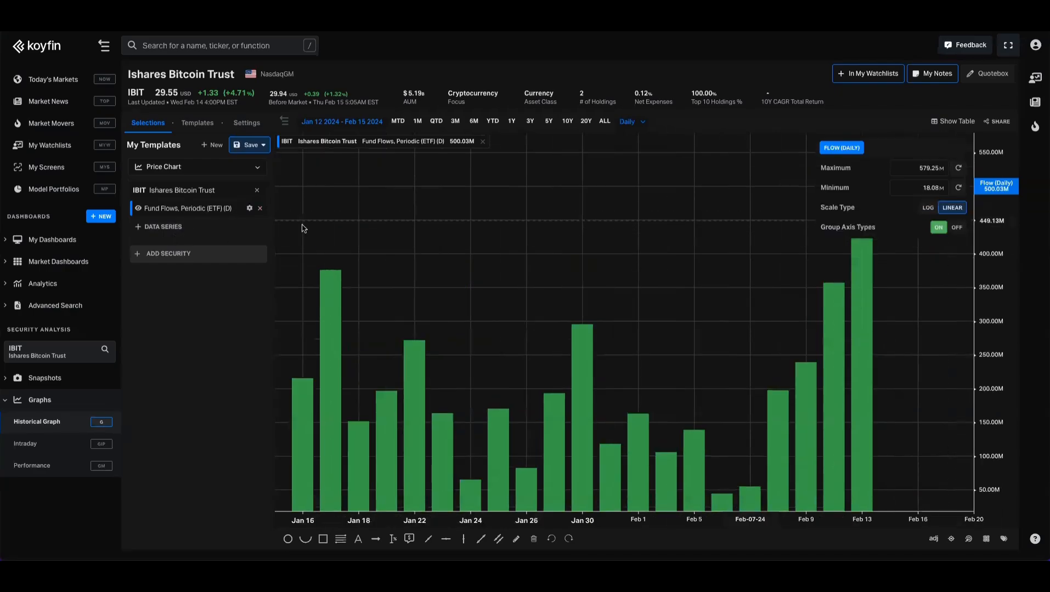
left_click(249, 208)
left_click(317, 266)
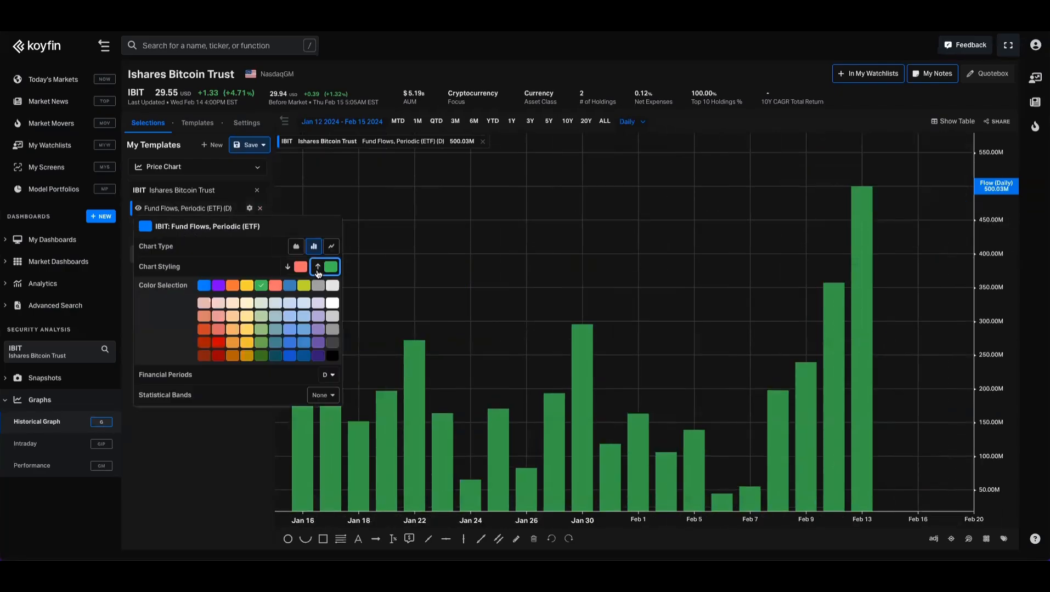
left_click(141, 228)
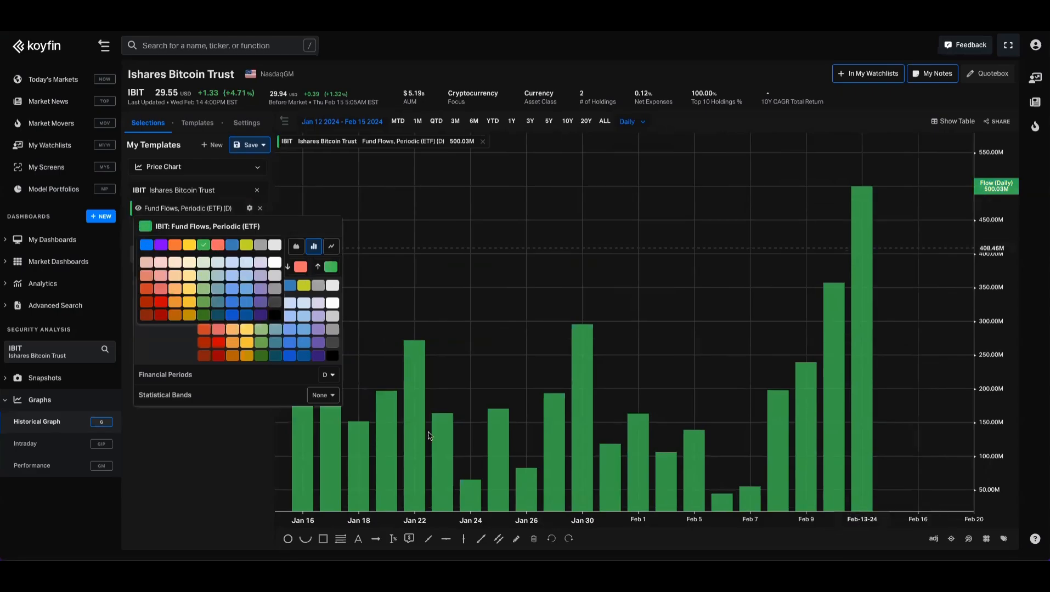
left_click(219, 435)
- Add the Asset Under Management, AUM (ETF) series for IBIT to the main pane and move Fund Flows into a separate pane below
left_click(195, 231)
type("aum")
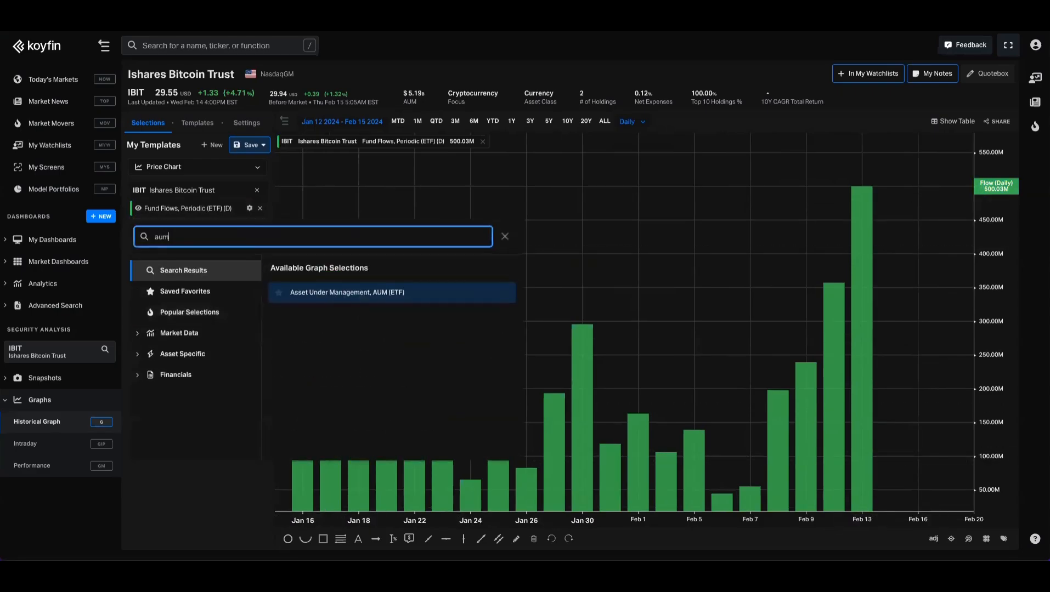
left_click(330, 293)
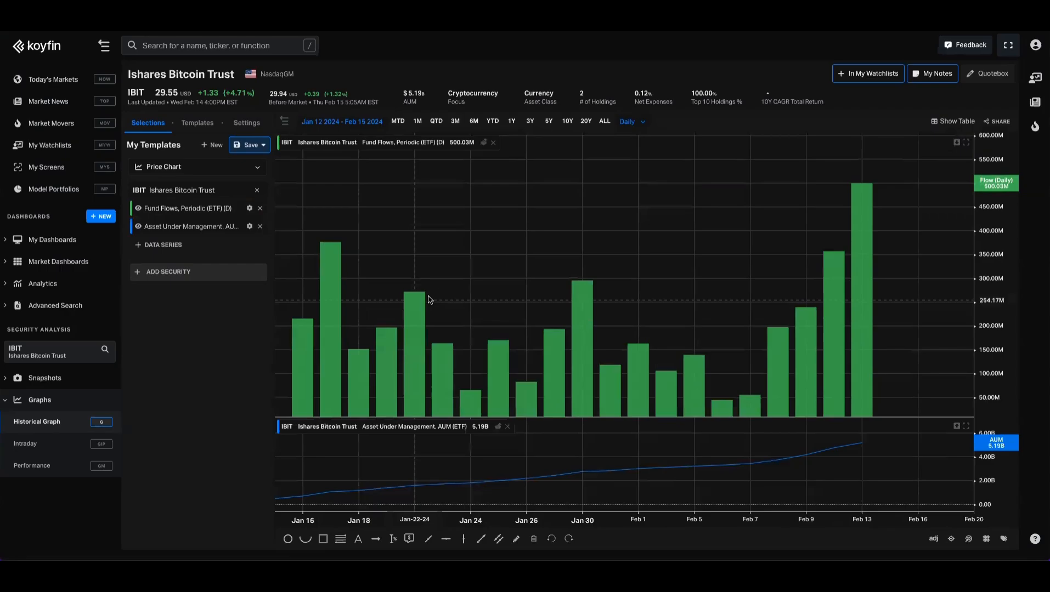
left_click(497, 426)
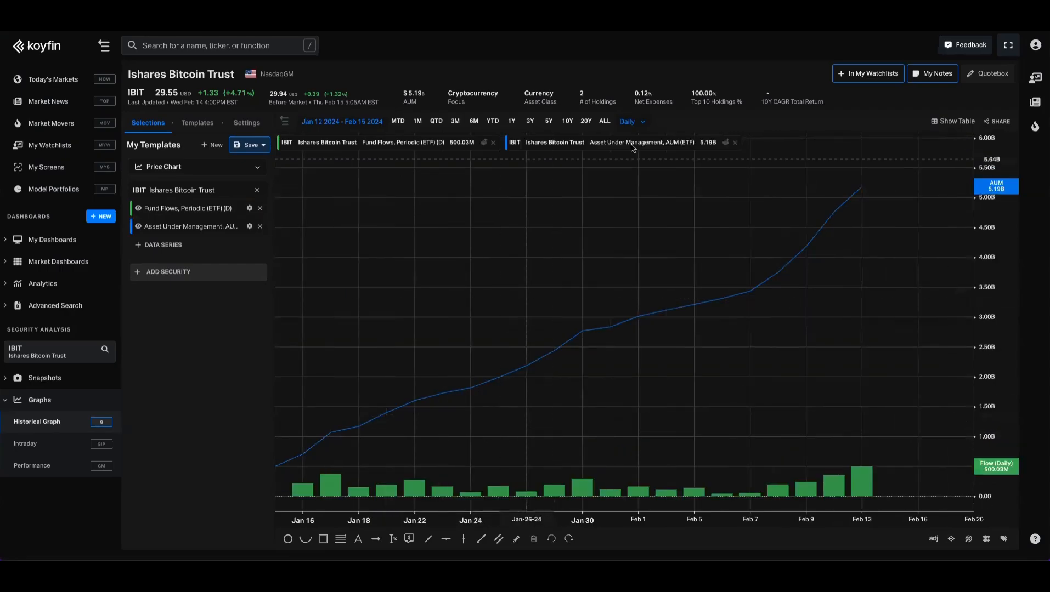
left_click(483, 143)
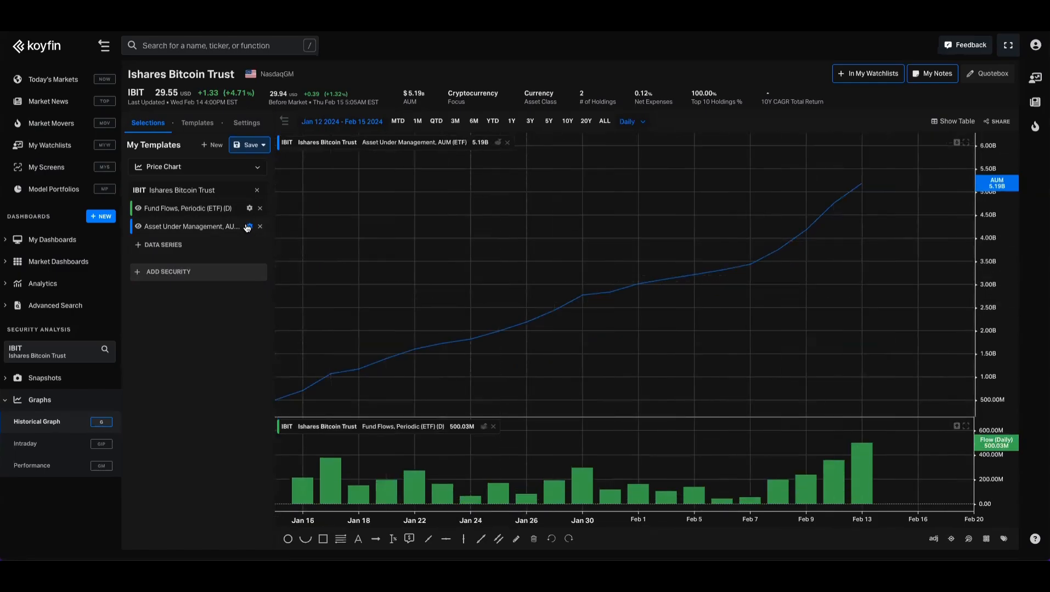
- Style the AUM series as a filled area chart with a thick blue line
left_click(249, 227)
left_click(296, 264)
left_click(321, 285)
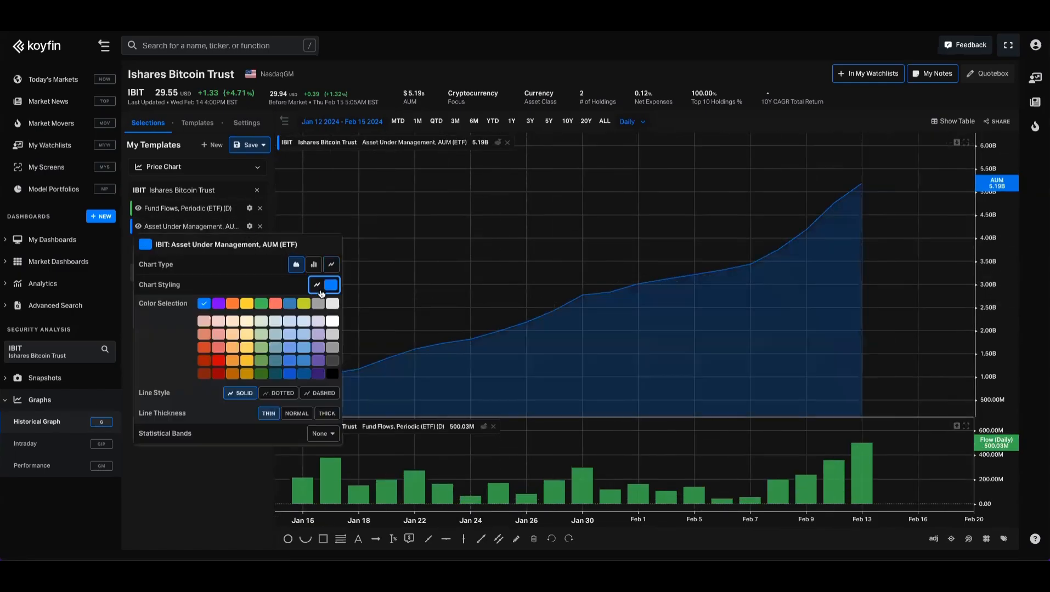
left_click(327, 413)
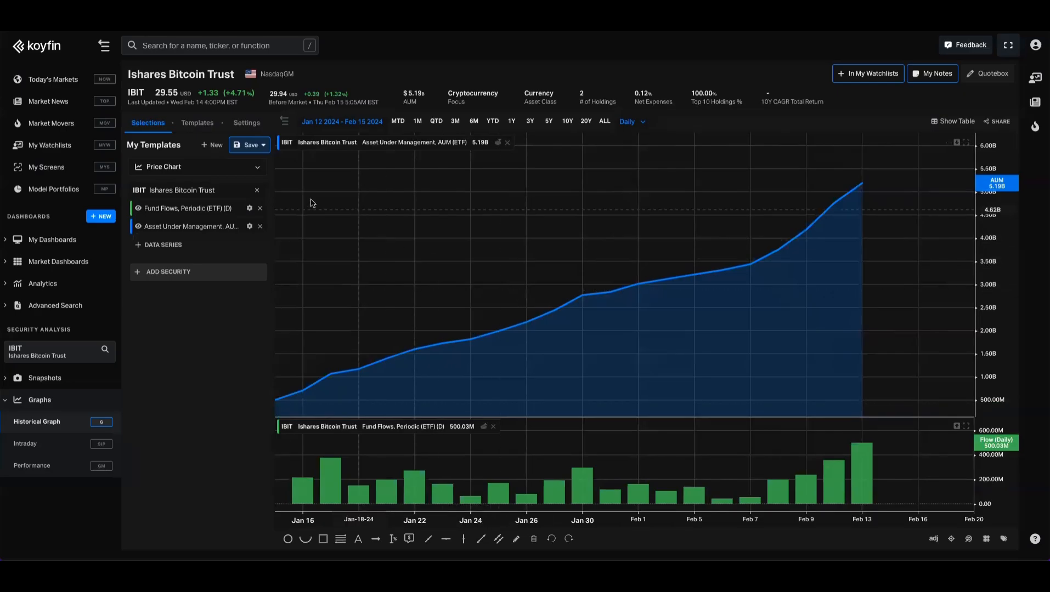
- Start saving the graph as a new template and enter the name "THis is a chart template"
left_click(252, 147)
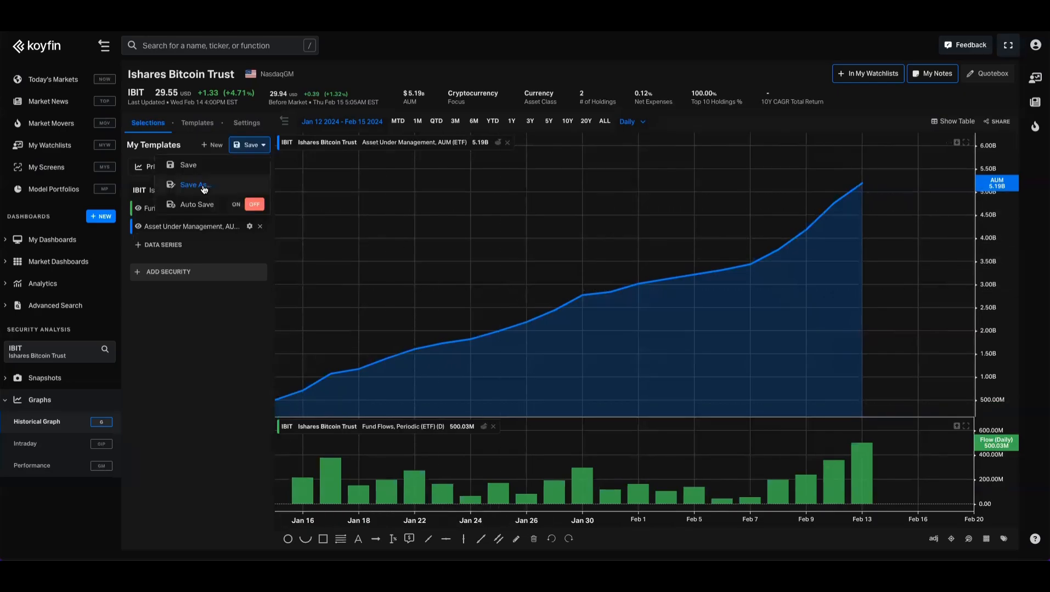
left_click(205, 185)
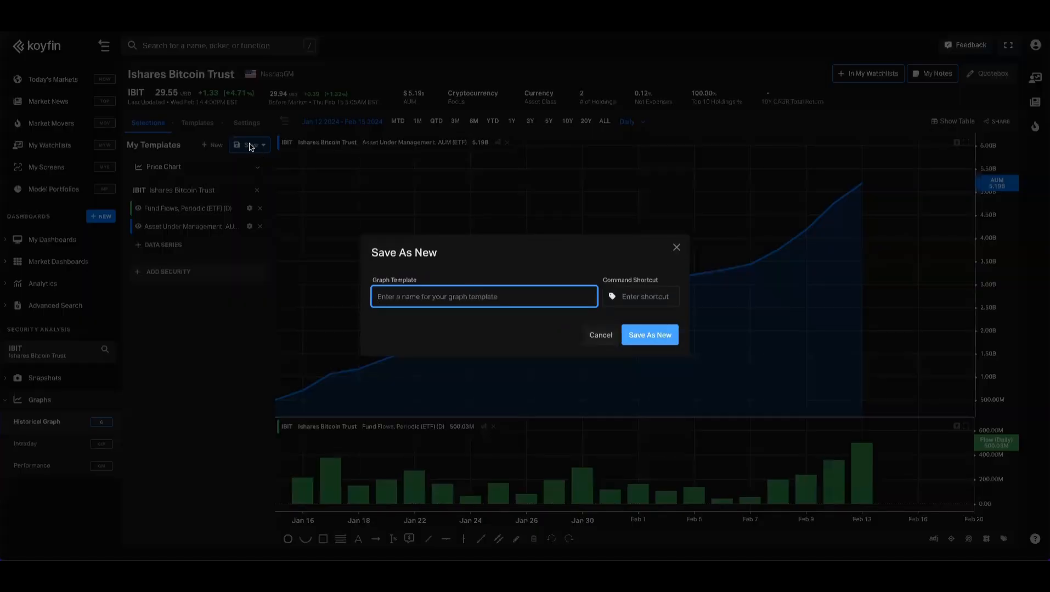
type("THis is a chart template")
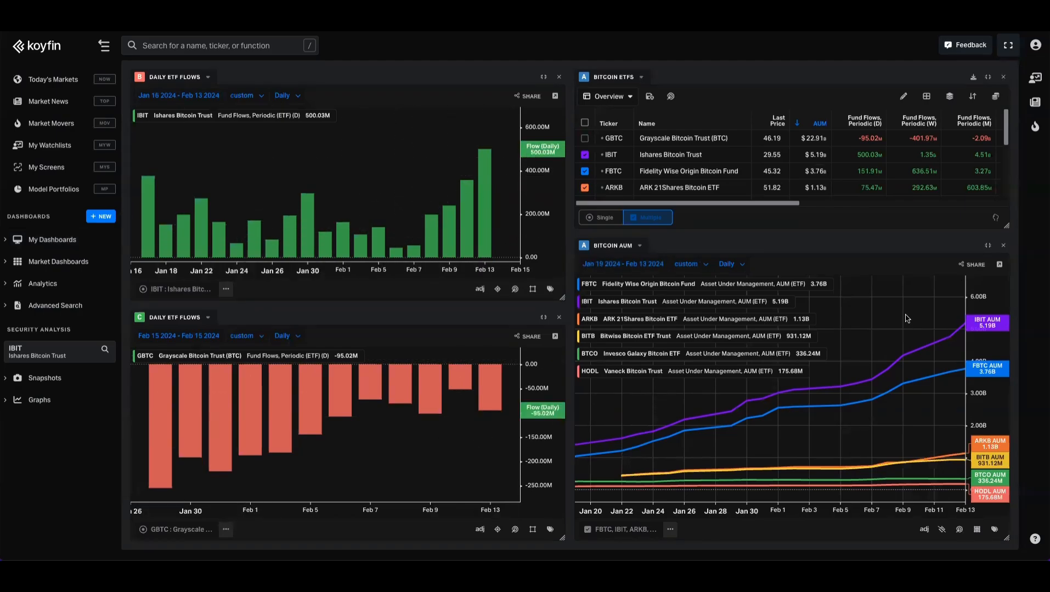
left_click_drag(906, 317, 899, 319)
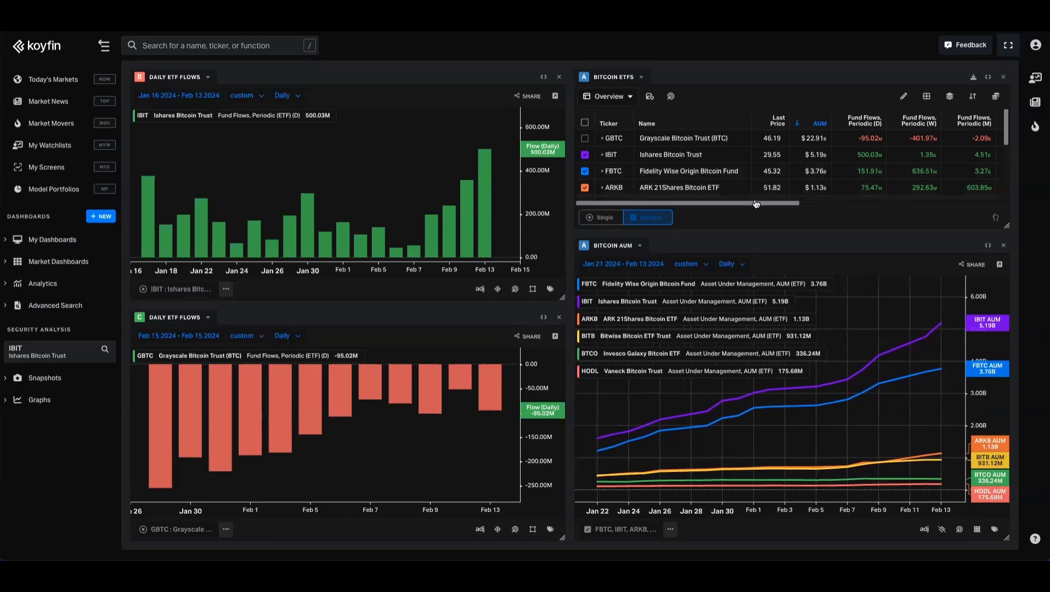
scroll(815, 205, "right", 3)
scroll(794, 205, "left", 3)
scroll(774, 165, "down", 3)
scroll(776, 164, "up", 5)
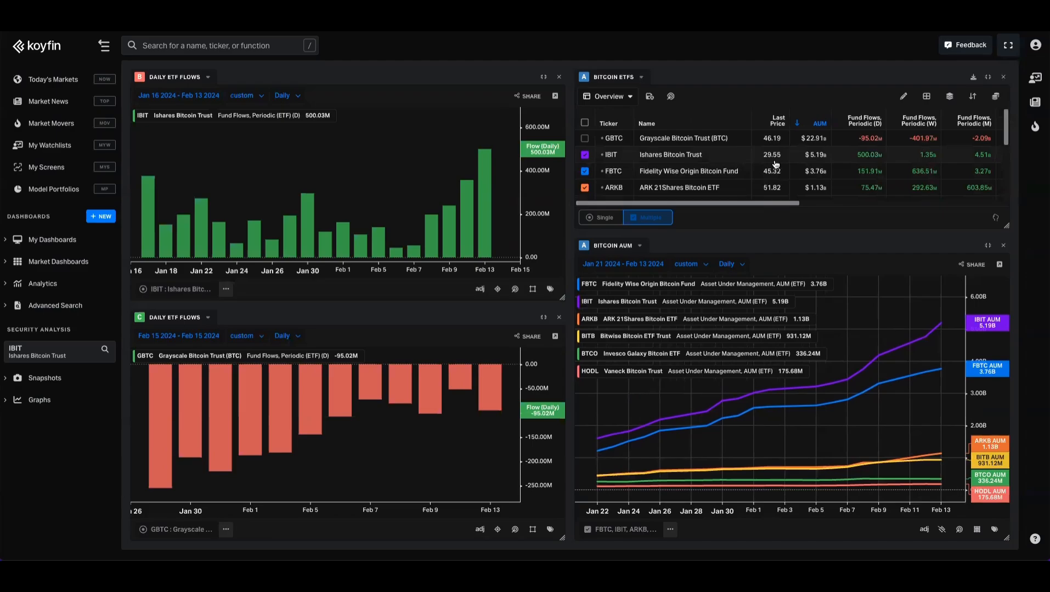